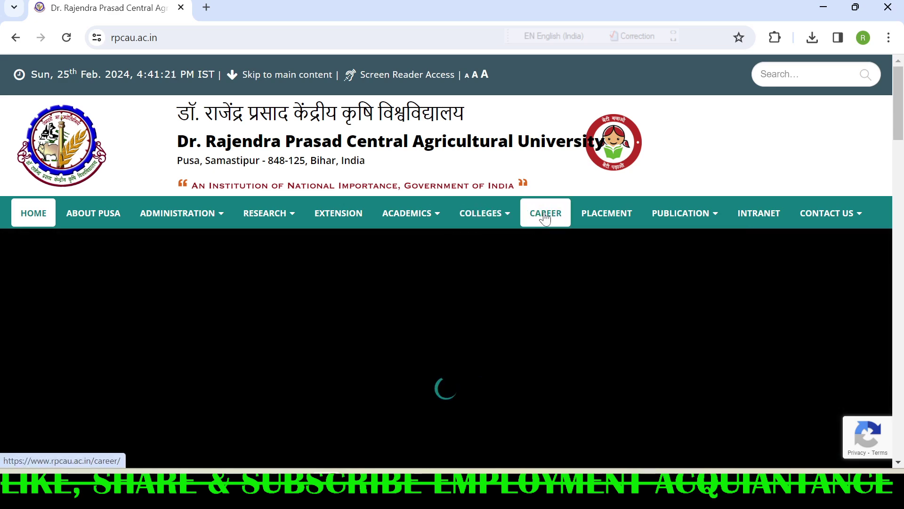
Step: Open the employment notice for various Technical positions, RPCAU/02/2024, from the university's Career page
left_click(545, 218)
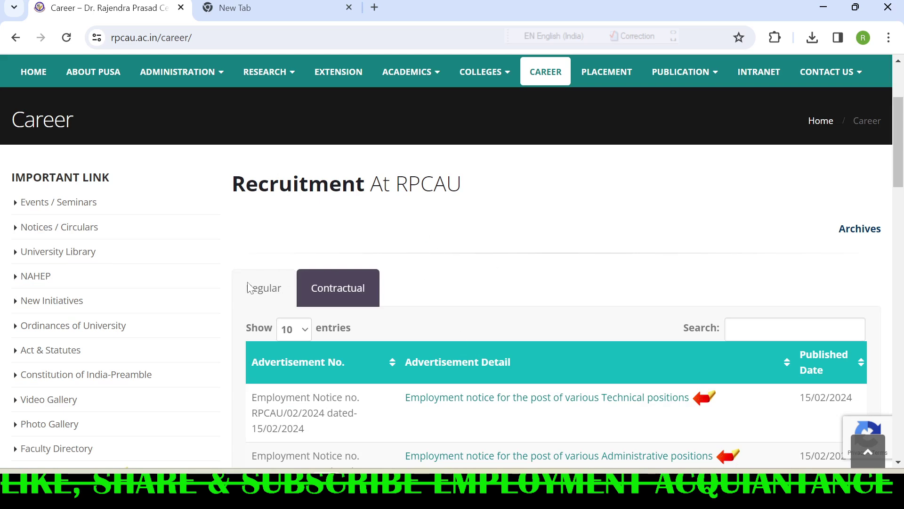
left_click_drag(233, 184, 461, 186)
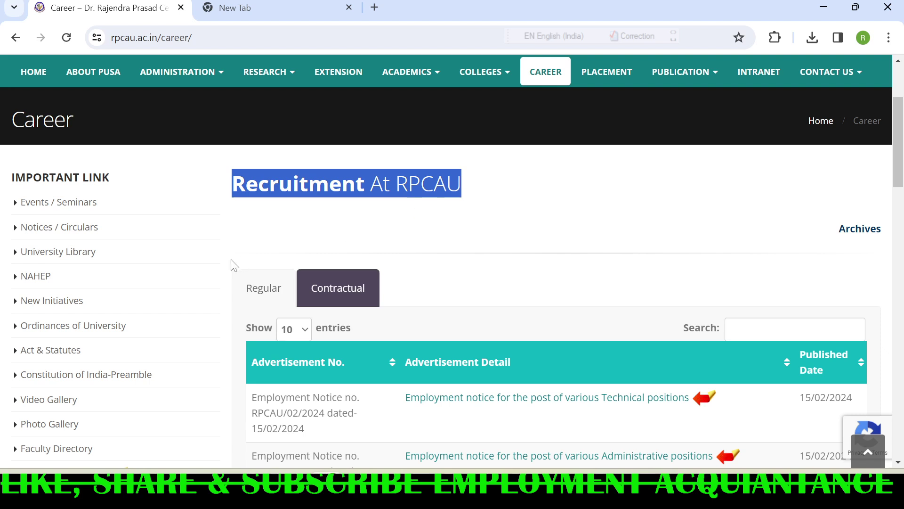
scroll(234, 265, "down", 1)
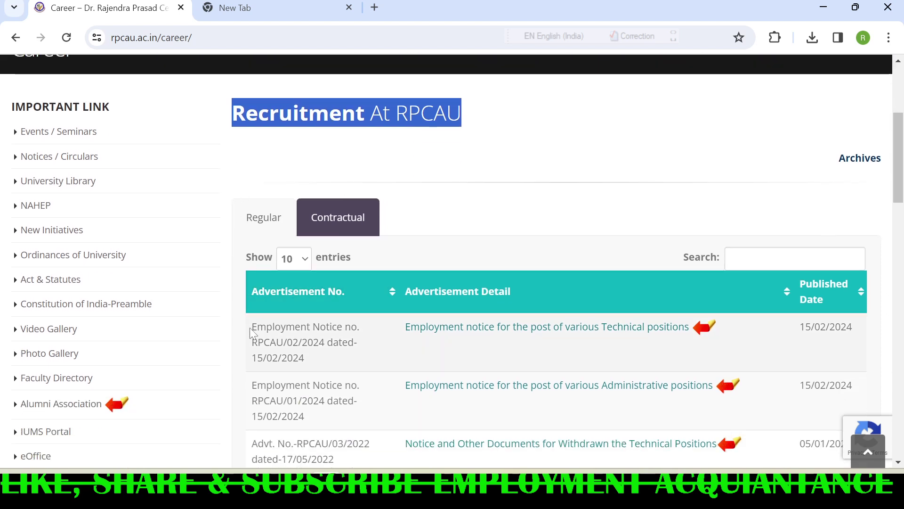
left_click_drag(251, 332, 354, 358)
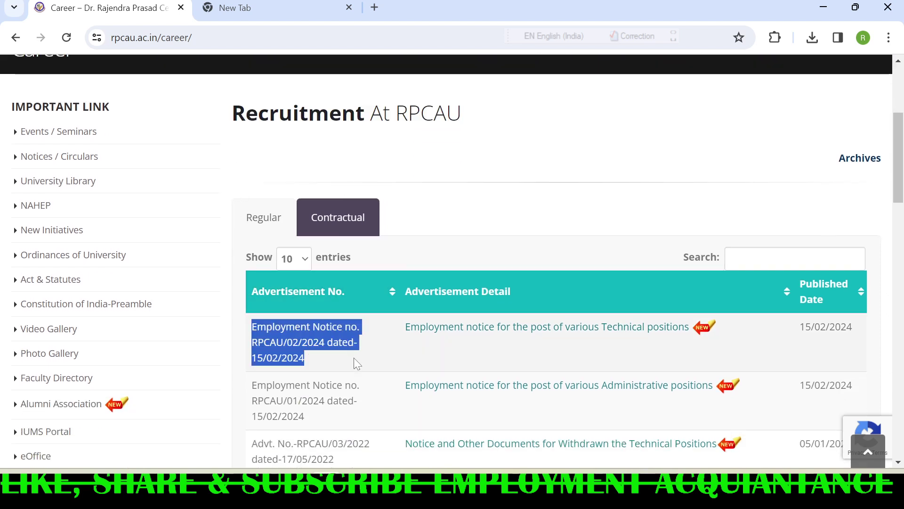
left_click(491, 335)
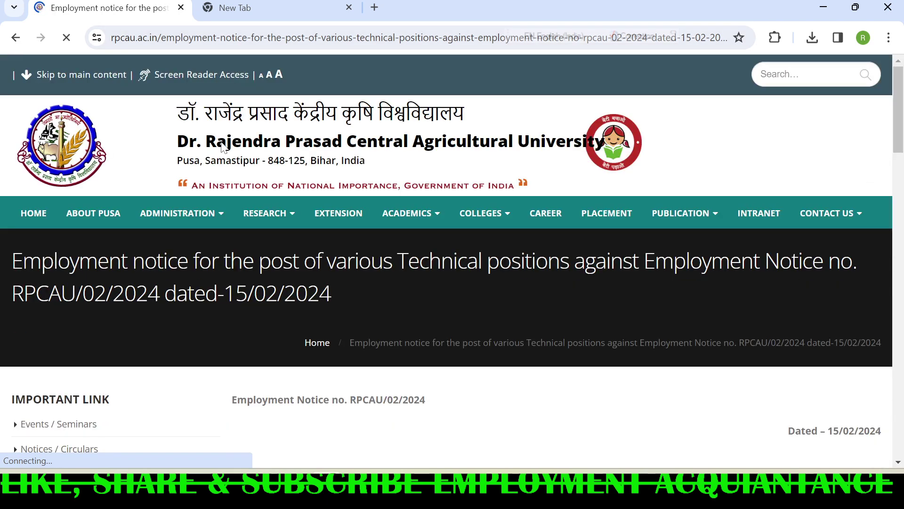
Step: Follow the notice's application link and agree to leave the university website for the external recruitment portal
scroll(347, 377, "down", 2)
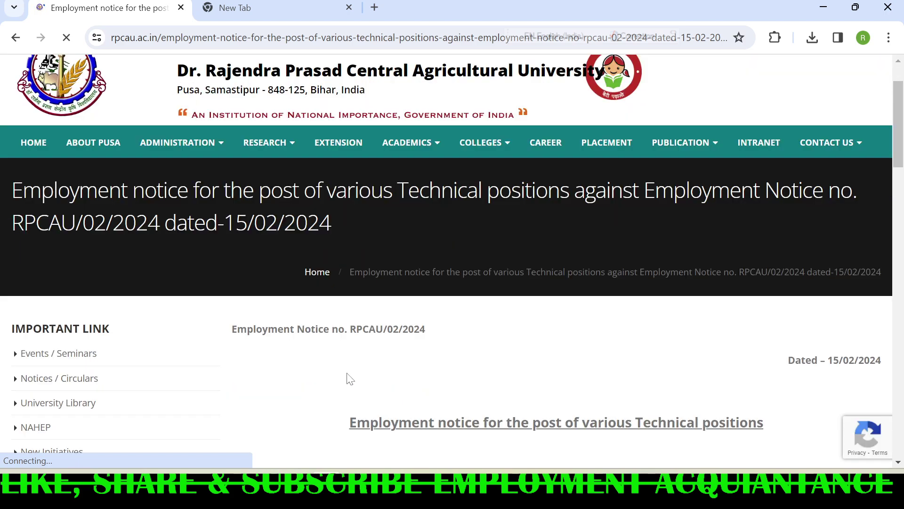
scroll(375, 350, "down", 3)
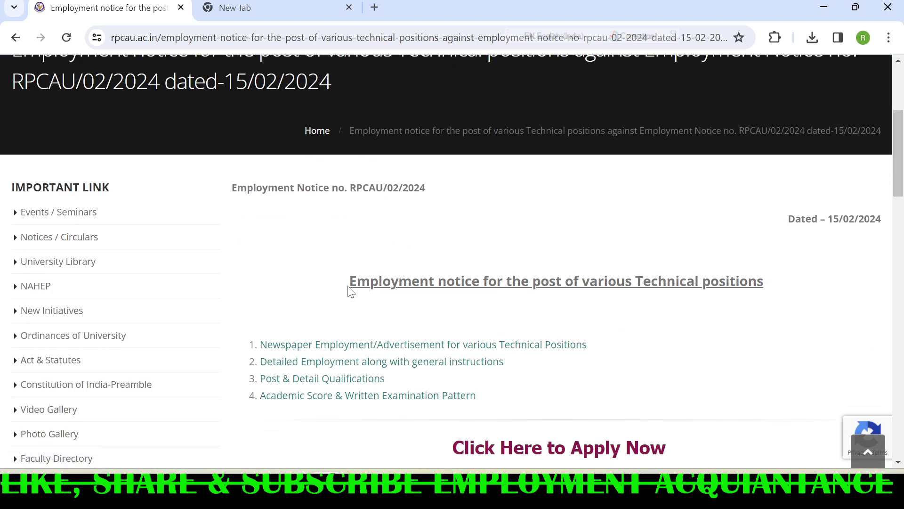
scroll(347, 294, "down", 2)
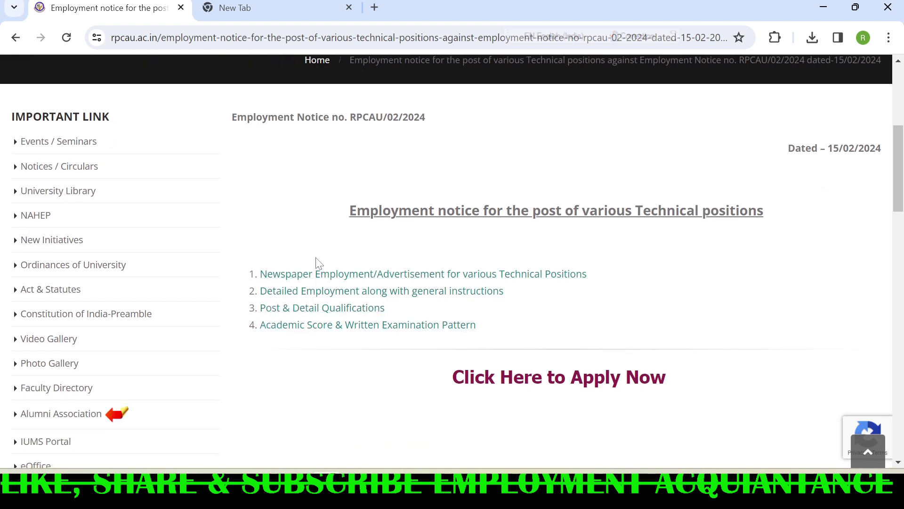
scroll(317, 338, "down", 2)
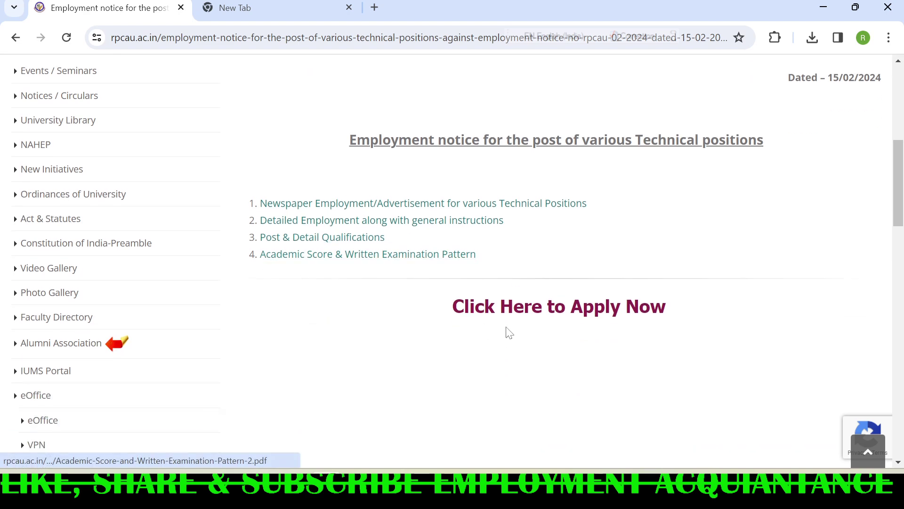
left_click(572, 311)
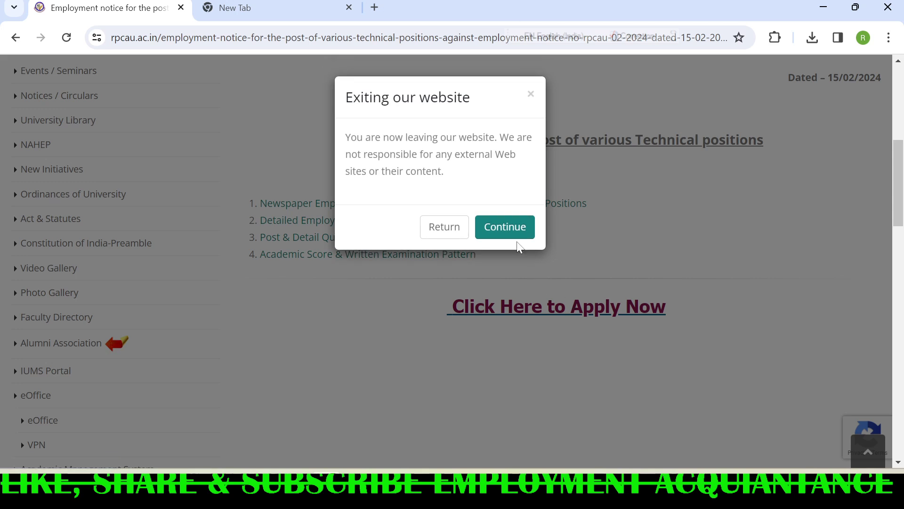
left_click(511, 228)
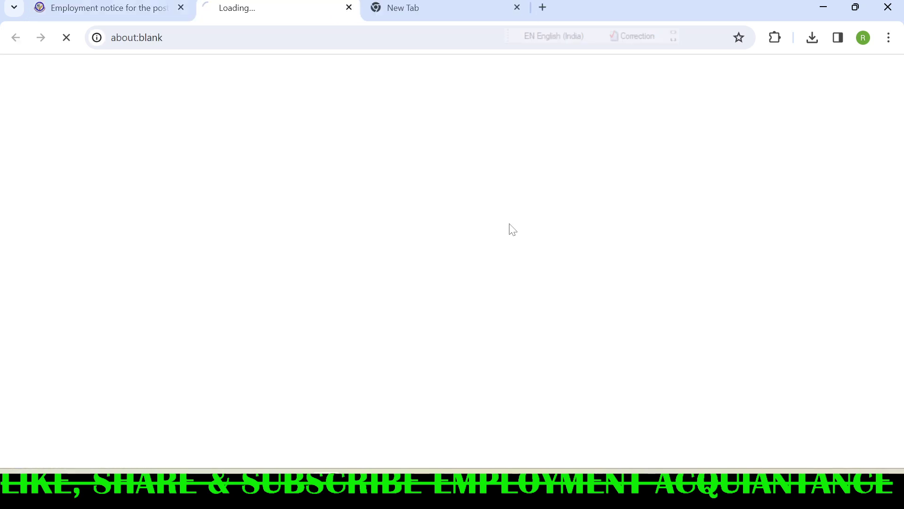
Step: Close the spare empty browser tab and open the new applicant registration form from the portal's login page
scroll(368, 151, "down", 2)
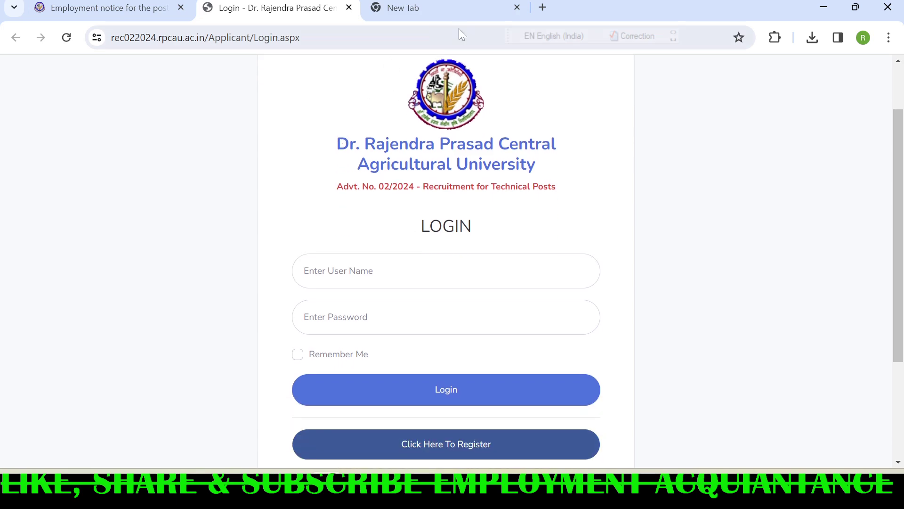
left_click(516, 8)
left_click_drag(337, 144, 541, 170)
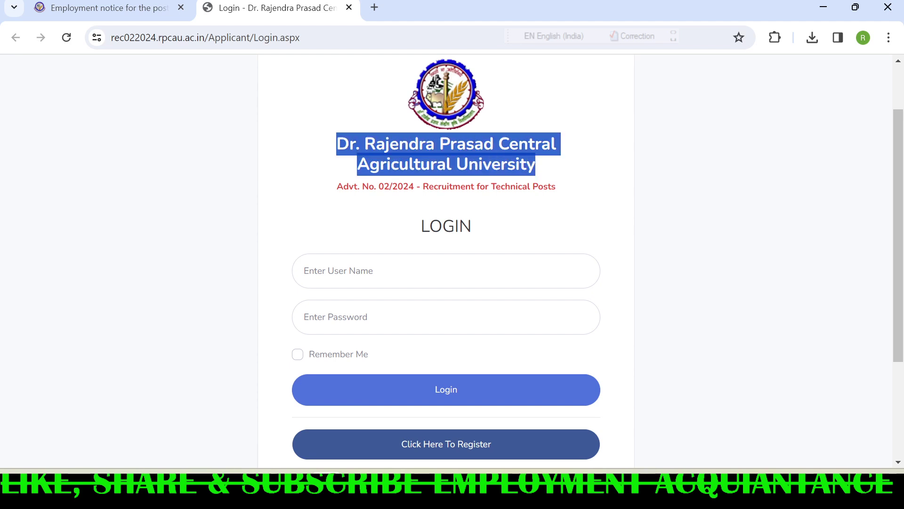
scroll(451, 264, "down", 2)
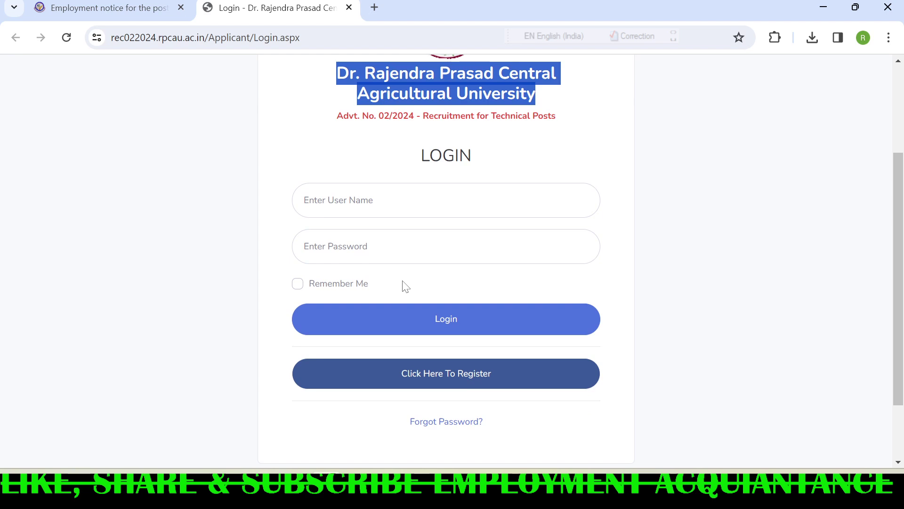
left_click(424, 373)
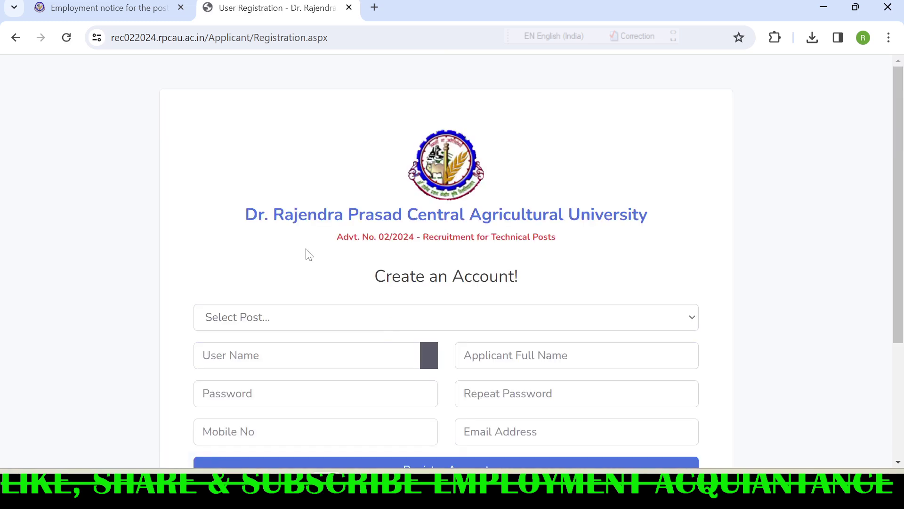
Step: Choose Field Assistant (T-1) as the post, submit the account registration and dismiss the resulting message
left_click(296, 244)
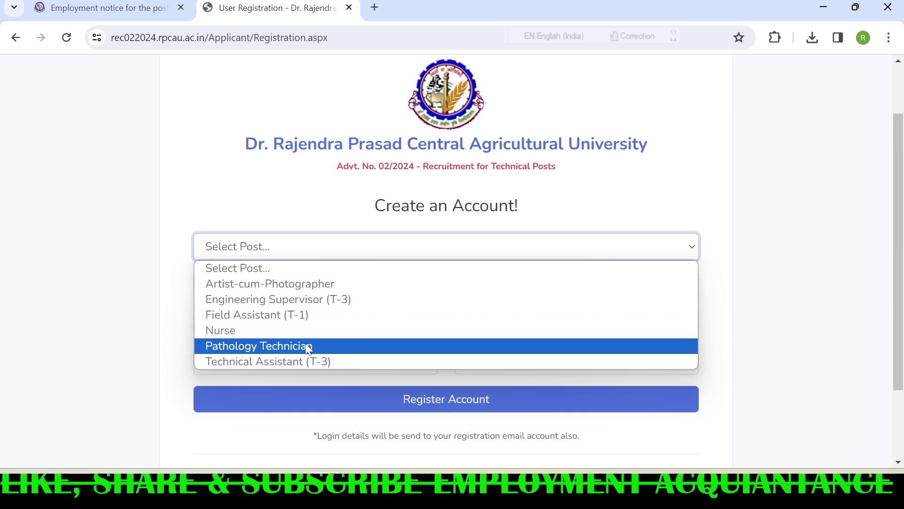
left_click(313, 315)
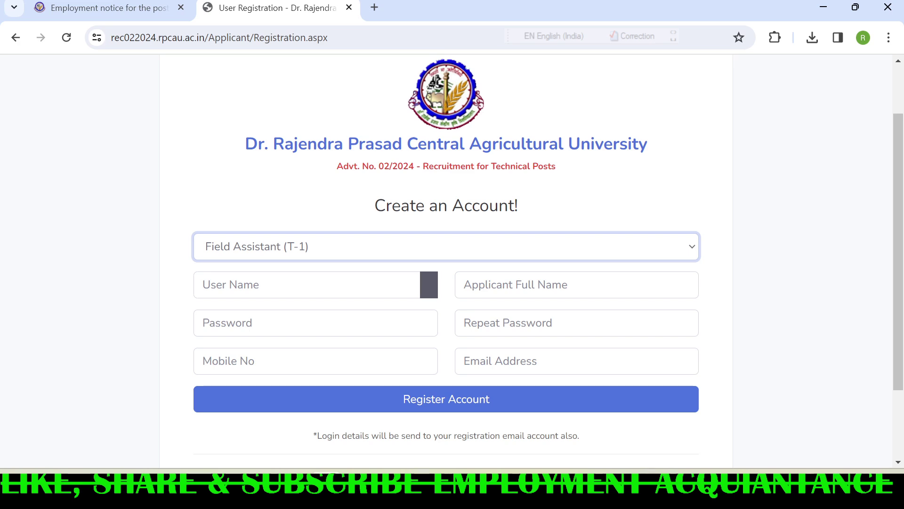
left_click(449, 404)
left_click_drag(308, 96, 536, 96)
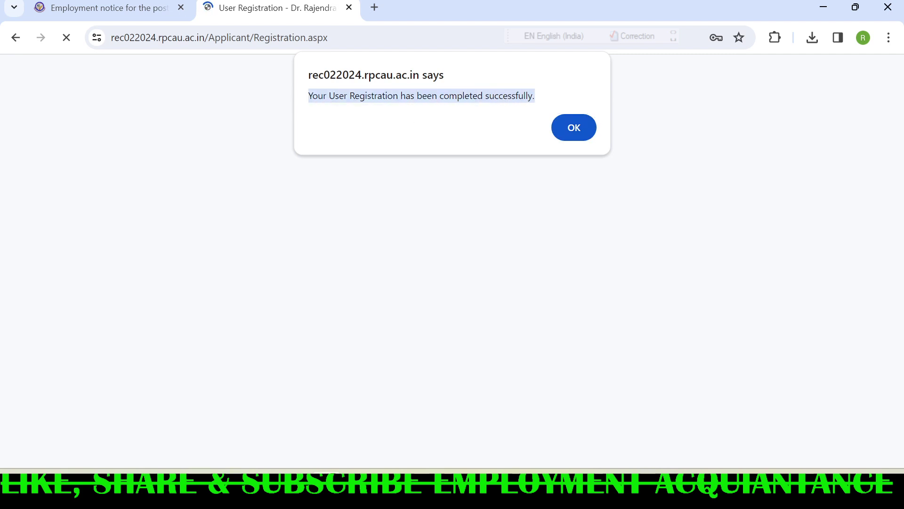
left_click(575, 125)
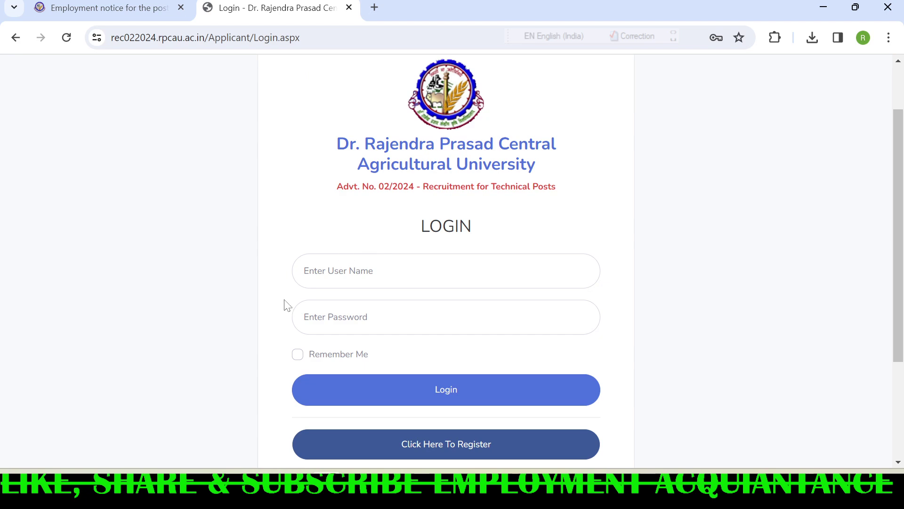
Step: Log in to the recruitment portal with the newly registered applicant account
double_click(480, 226)
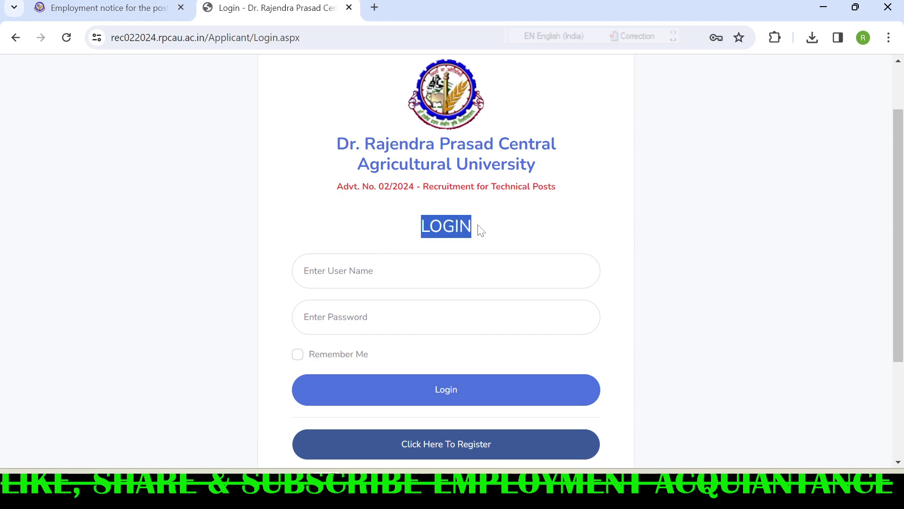
scroll(304, 246, "down", 3)
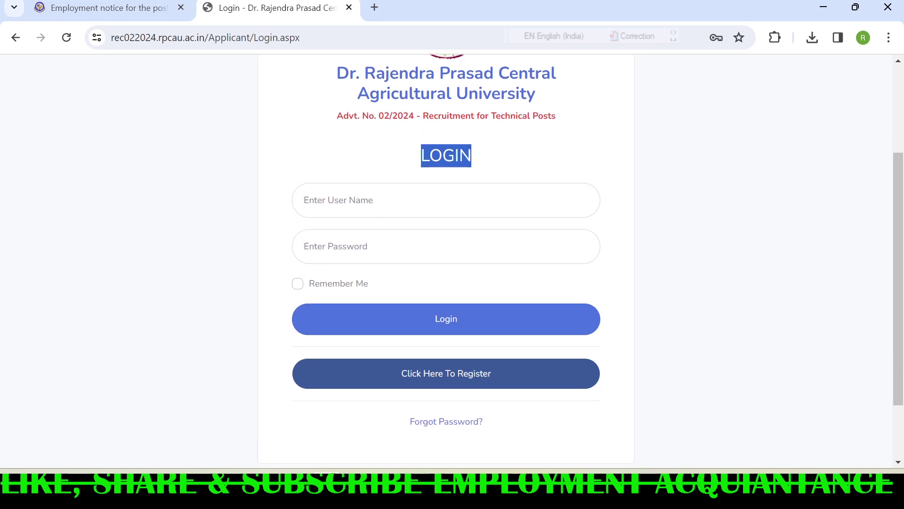
left_click(480, 323)
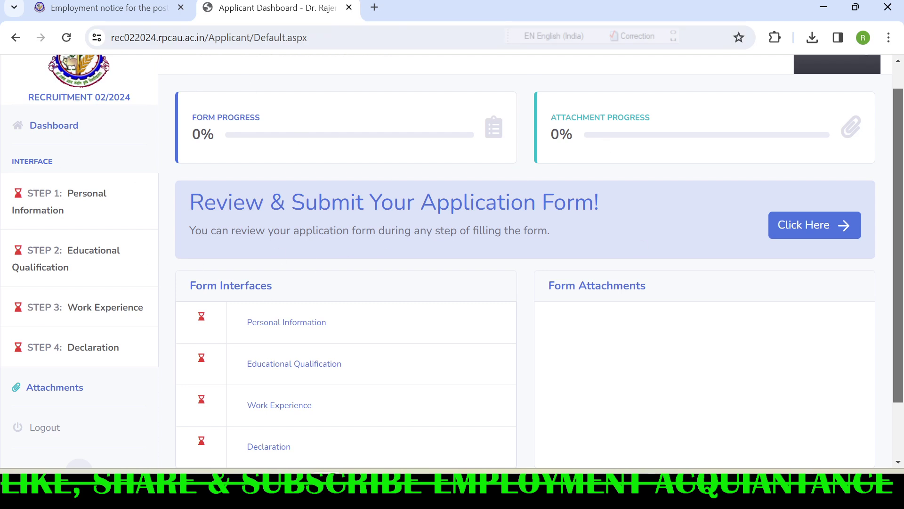
Step: Check the form and attachment progress on the dashboard and open the Personal Information section of the application
left_click_drag(192, 117, 292, 118)
left_click_drag(555, 118, 673, 124)
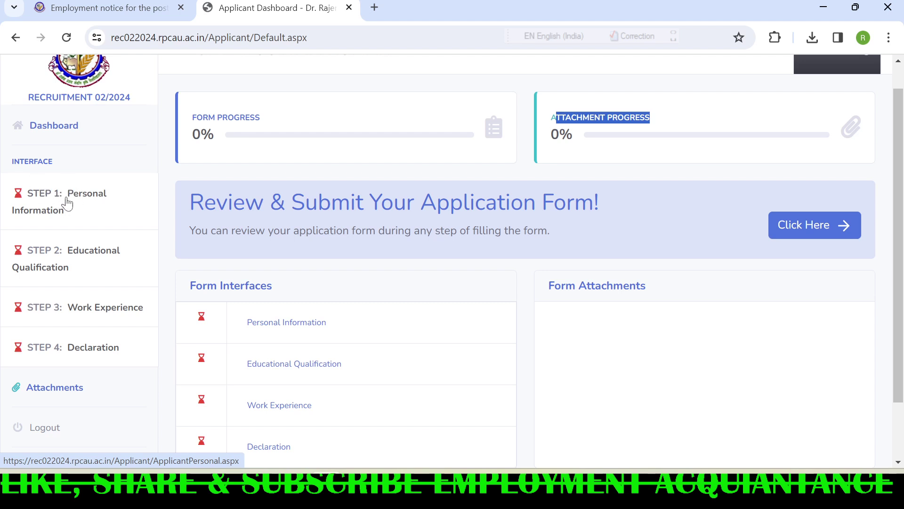
left_click(59, 209)
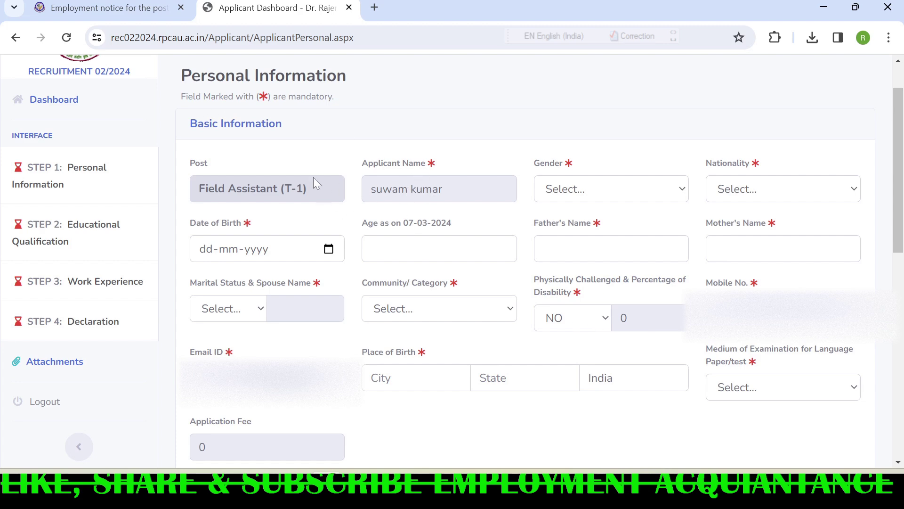
Step: Set the applicant's gender to Male and nationality to Indian in the basic information
left_click(572, 186)
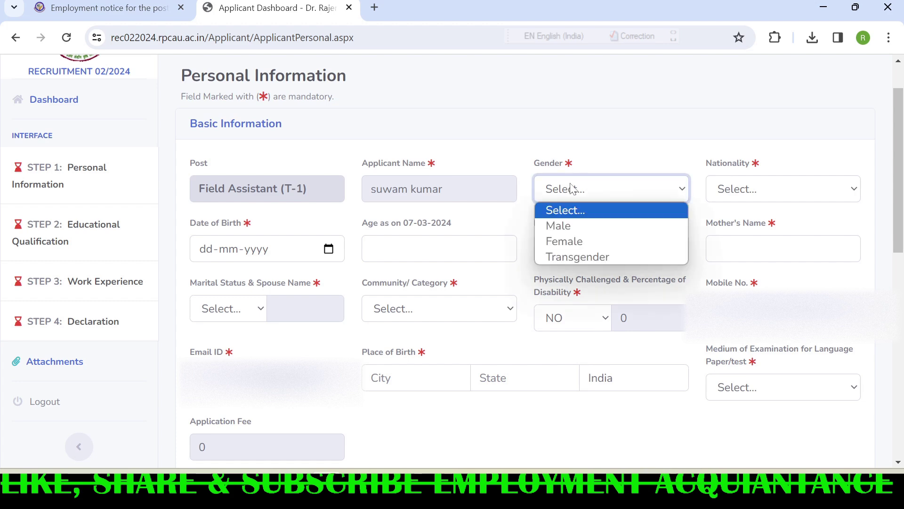
left_click(578, 227)
left_click(728, 188)
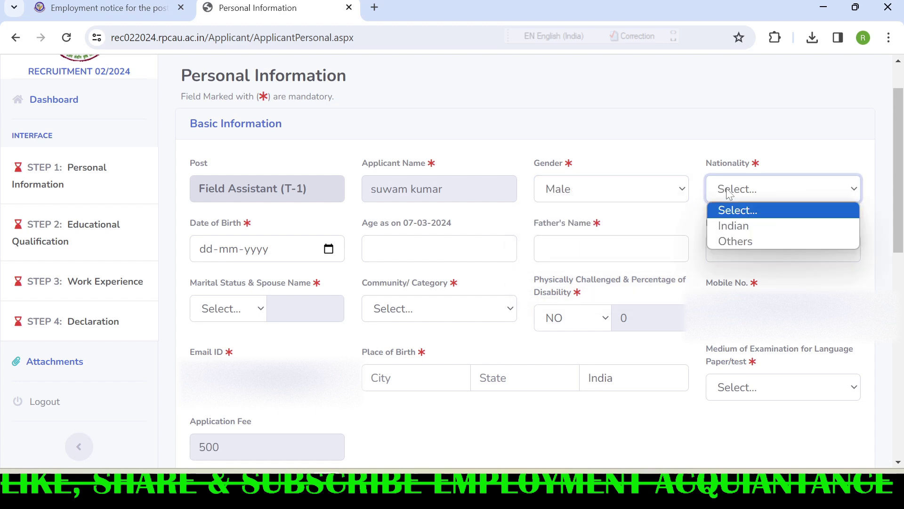
left_click(734, 226)
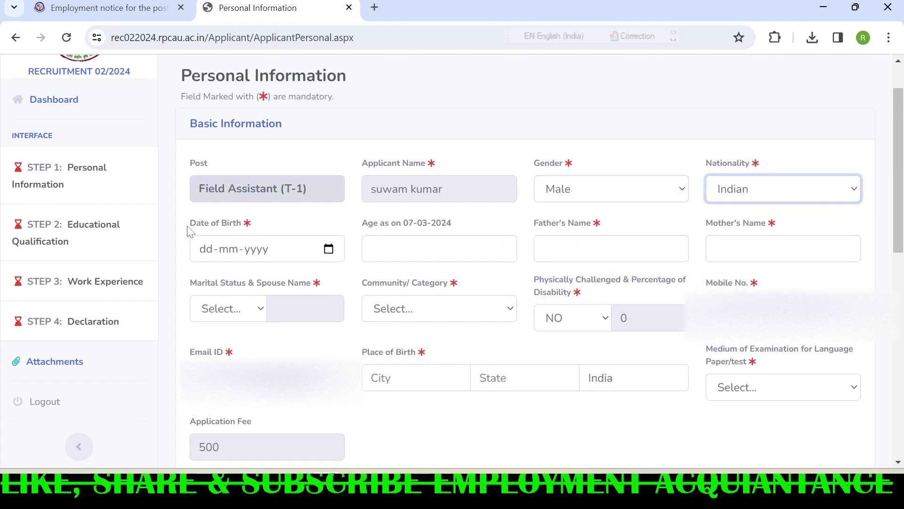
Step: Set the applicant's marital status to Unmarried and the community category to UR in the basic information
left_click_drag(189, 225, 264, 229)
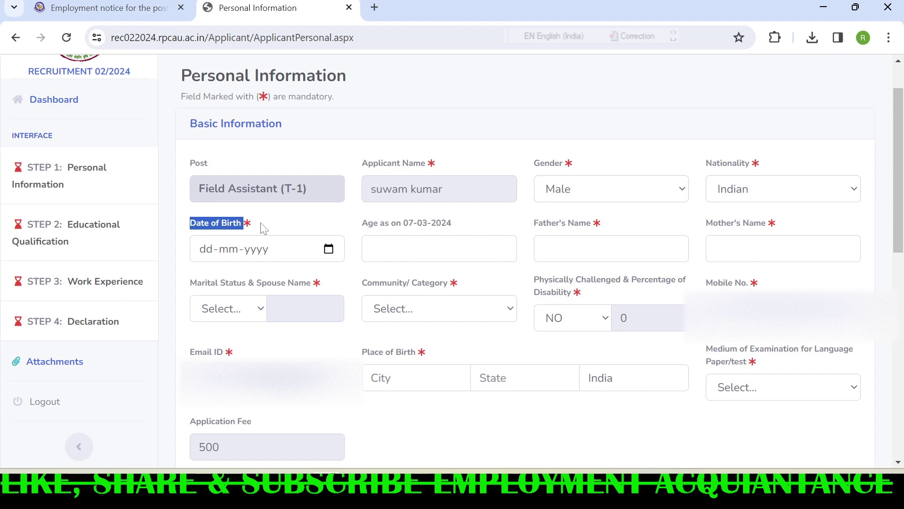
left_click_drag(531, 224, 612, 222)
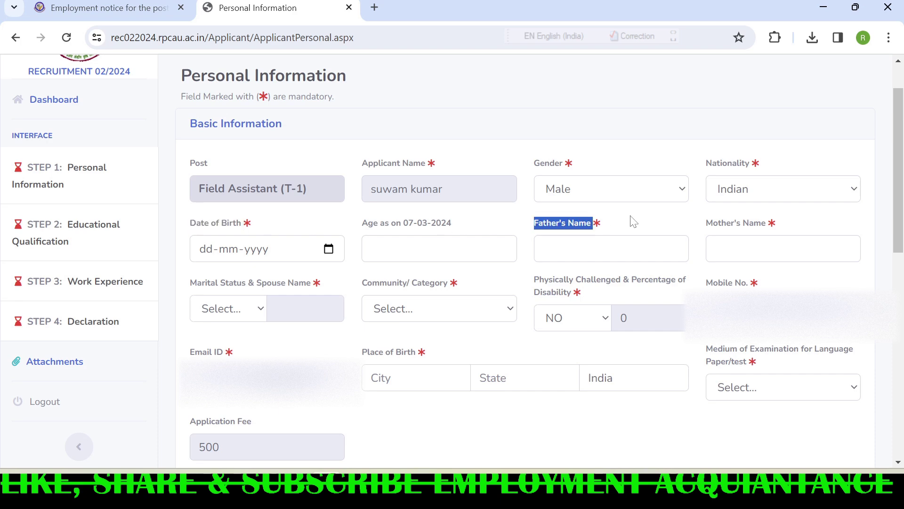
left_click_drag(706, 223, 817, 236)
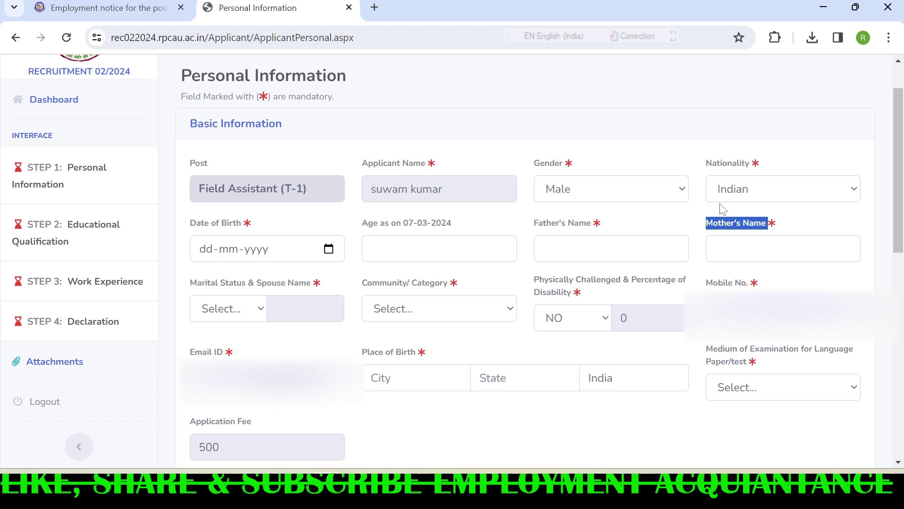
left_click(250, 312)
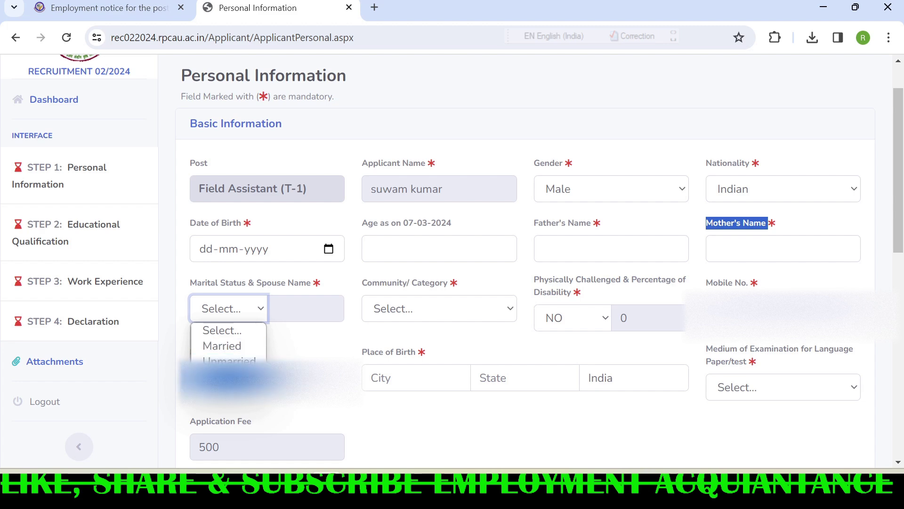
left_click(230, 359)
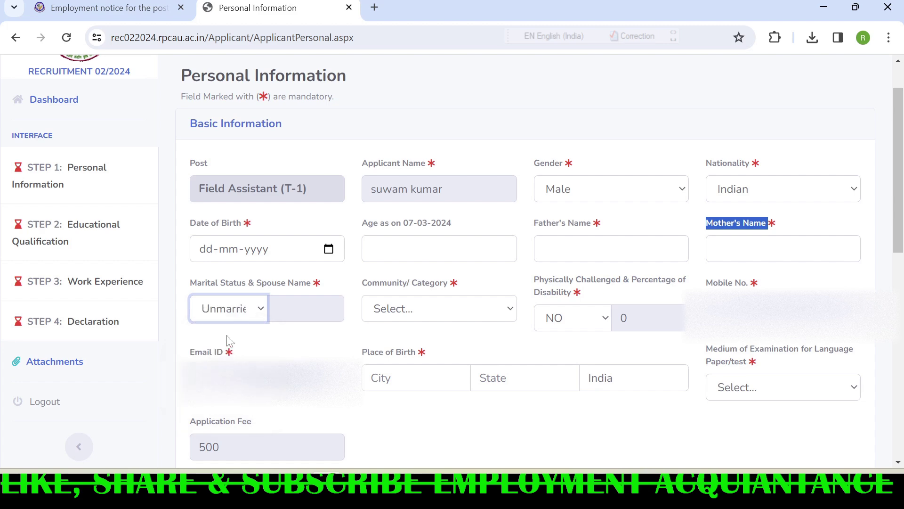
left_click(406, 310)
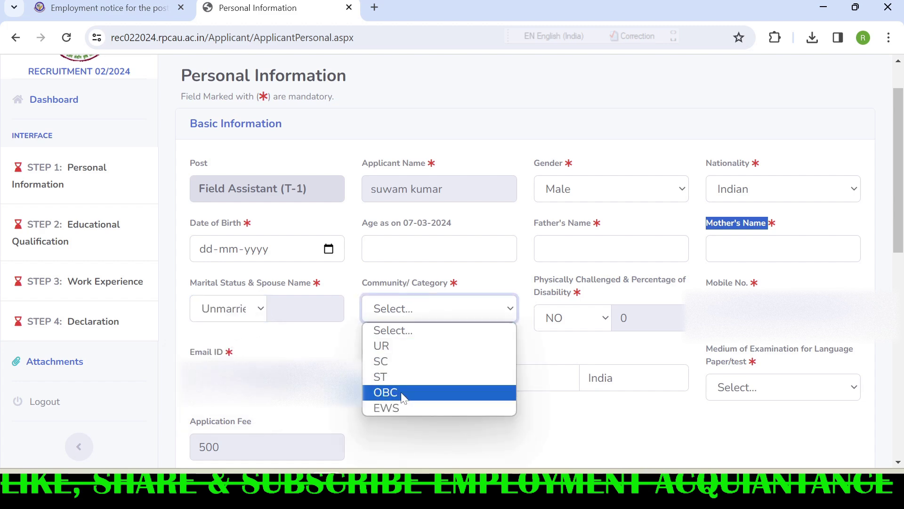
left_click(413, 347)
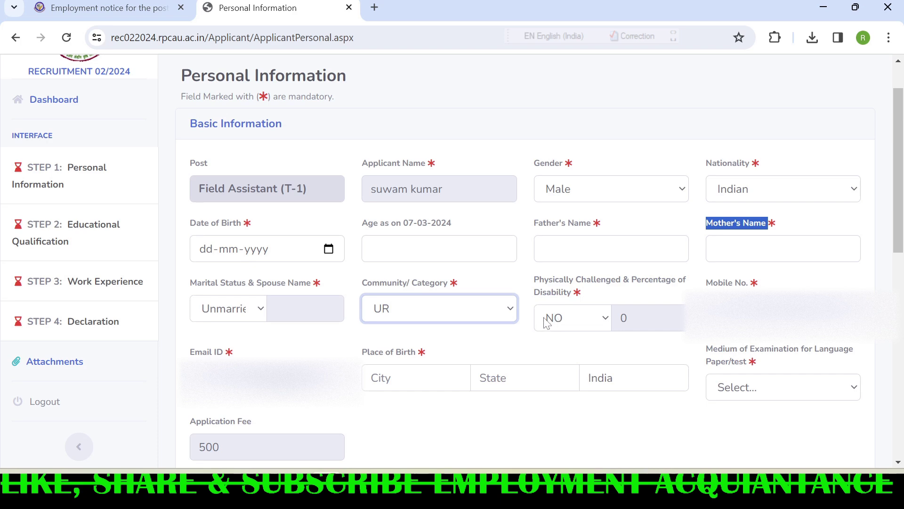
Step: Try the EWS, OBC and SC categories to compare their application fees, and return the community category to UR
left_click(448, 310)
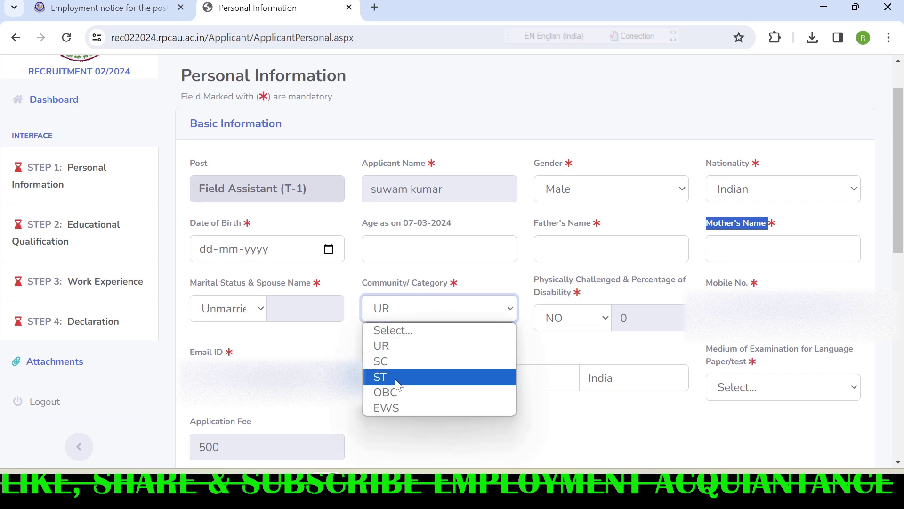
left_click(395, 408)
left_click(414, 309)
left_click(404, 391)
left_click(397, 314)
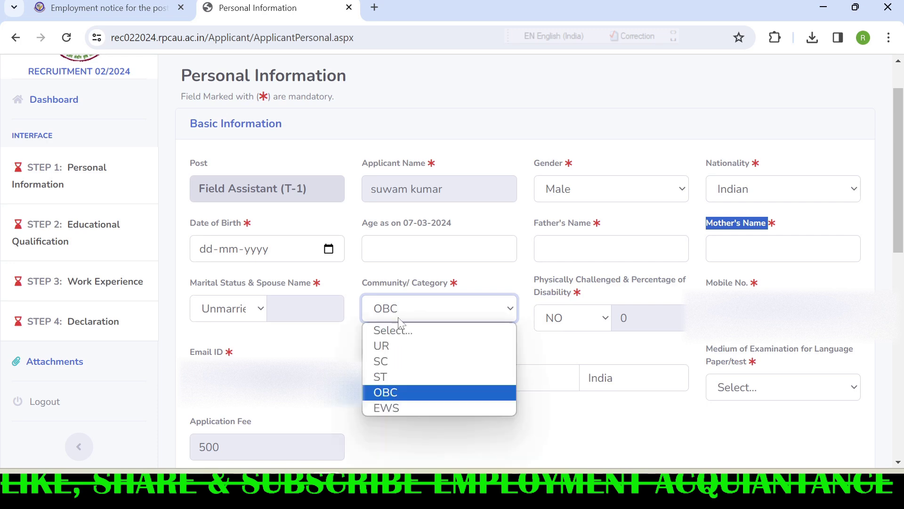
left_click(393, 363)
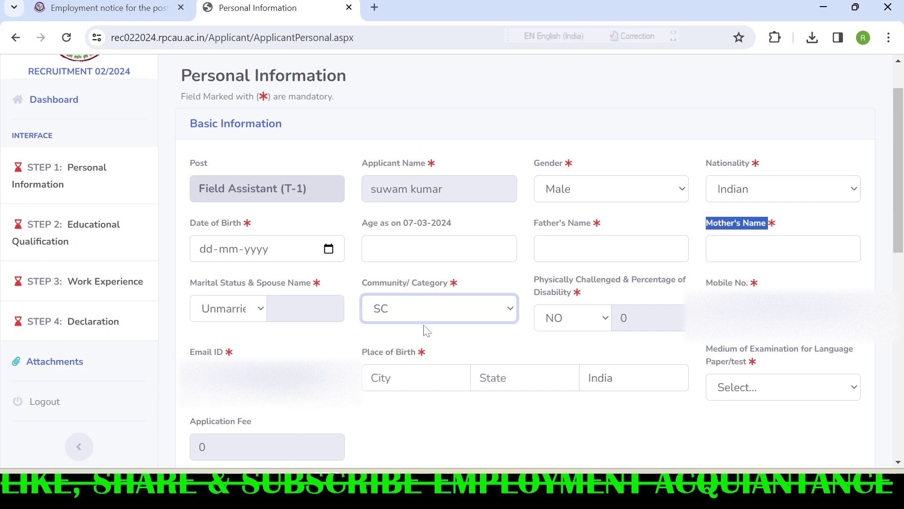
left_click(436, 307)
left_click(406, 343)
Step: Try YES for the physically challenged option to check its disability percentage field and fee, and return it to NO
left_click(574, 325)
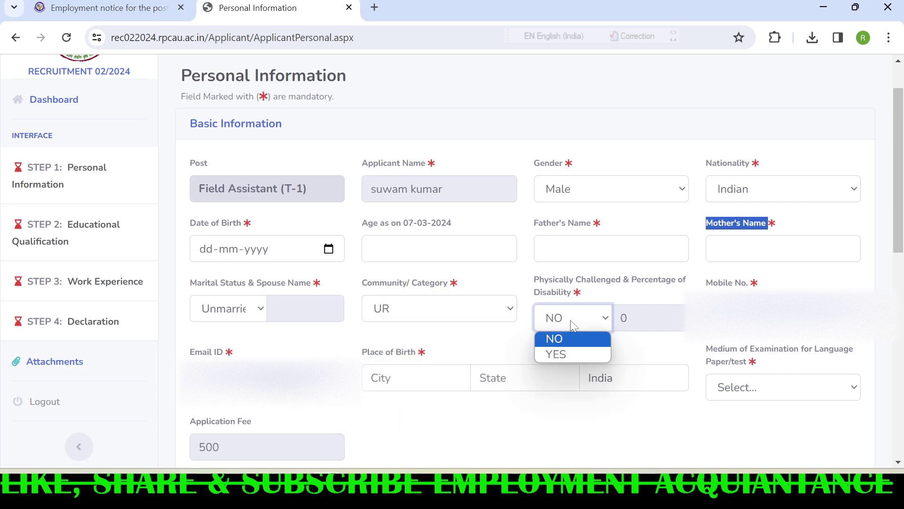
left_click(562, 354)
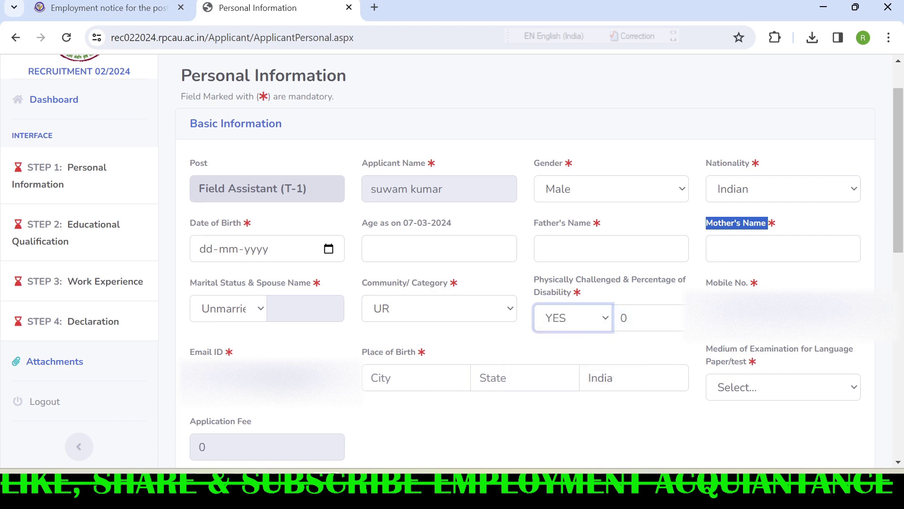
left_click(627, 318)
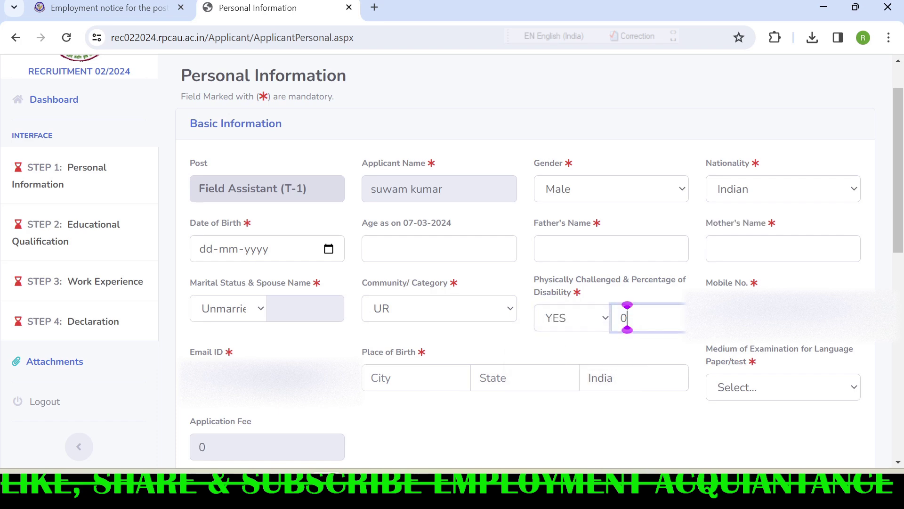
left_click(571, 321)
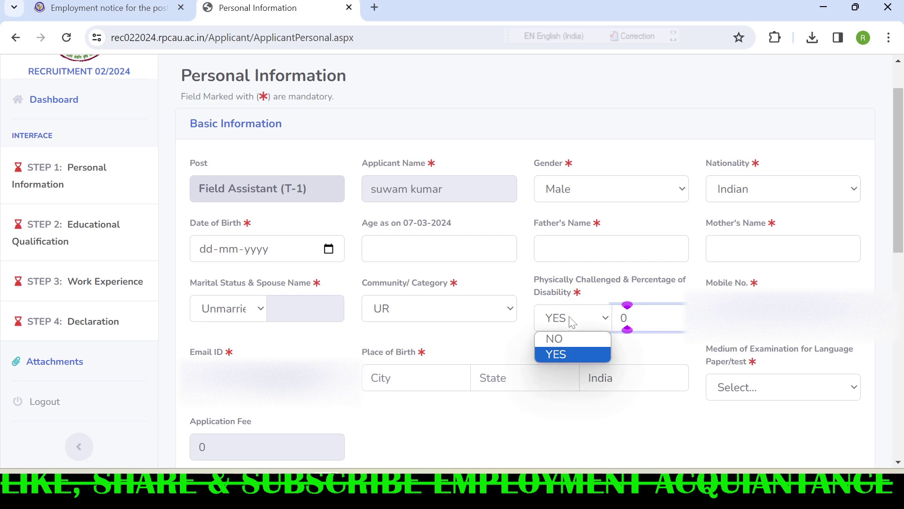
left_click(560, 337)
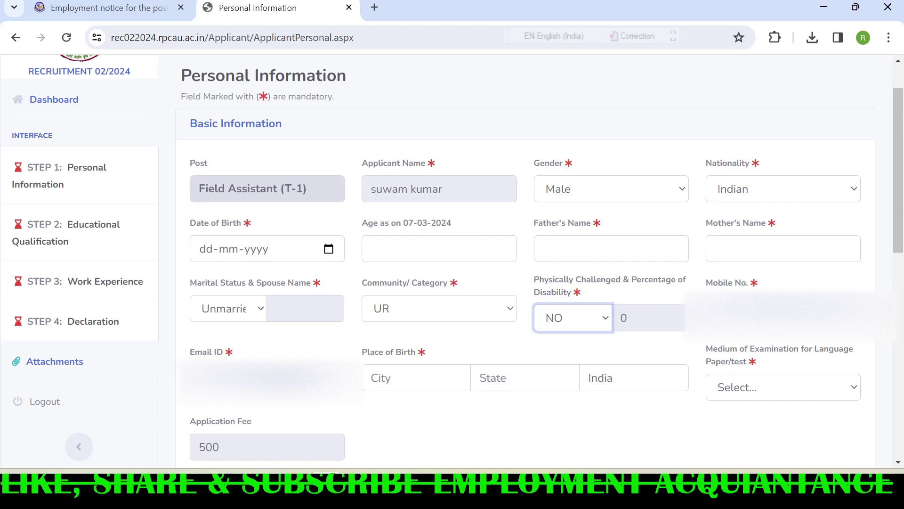
Step: Set the medium of examination for the language paper to English
left_click_drag(362, 352, 421, 354)
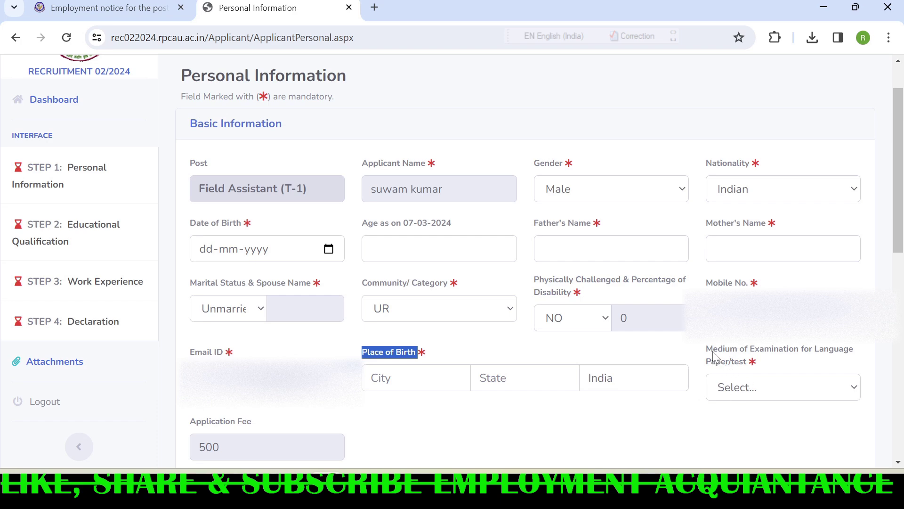
left_click_drag(709, 348, 848, 365)
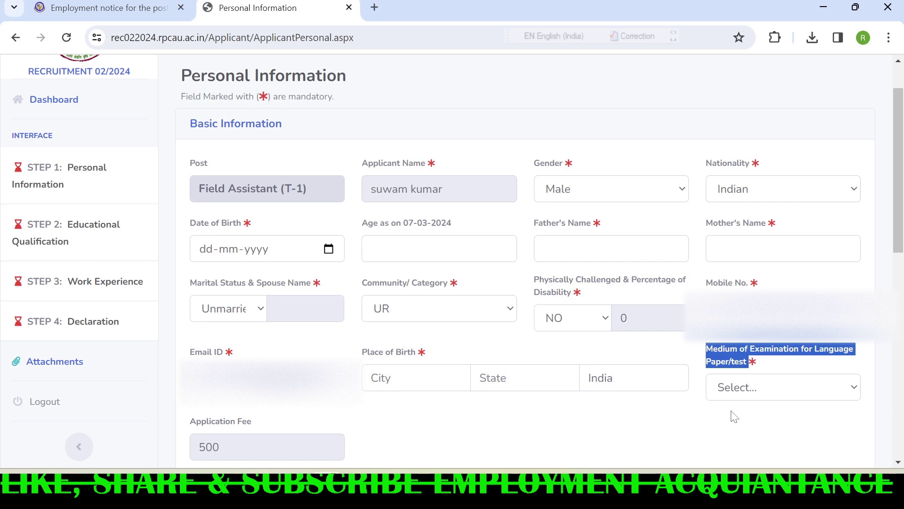
left_click(756, 387)
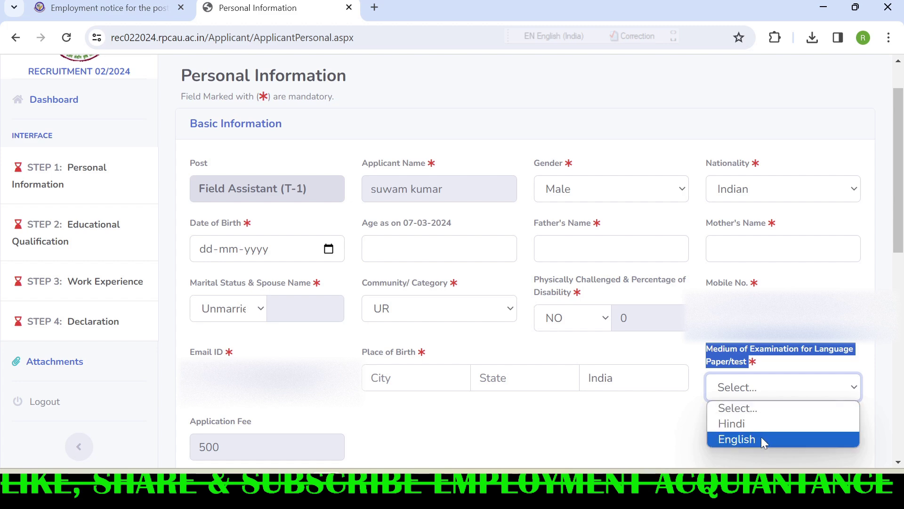
left_click(740, 436)
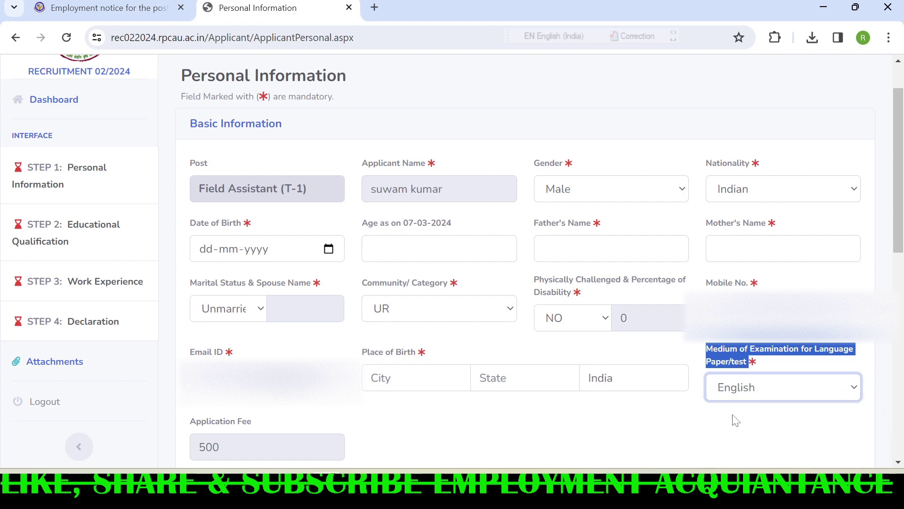
left_click(730, 437)
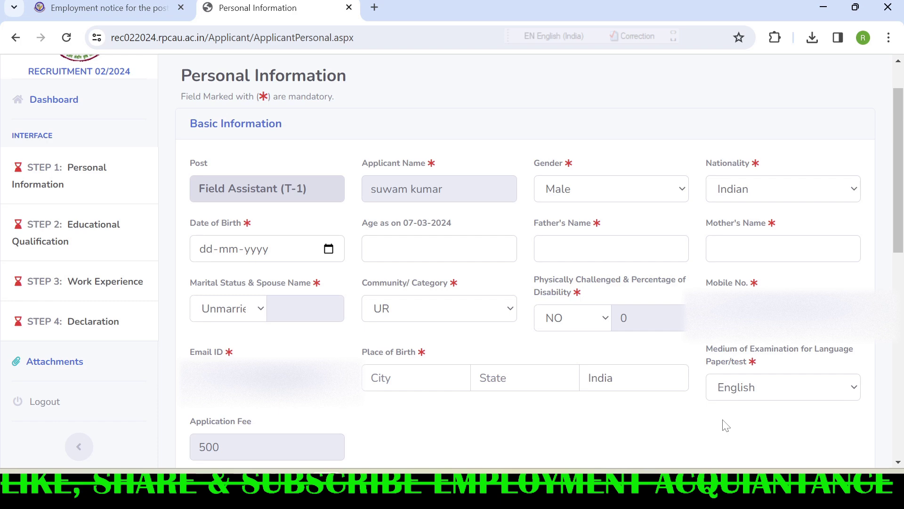
Step: Examine the correspondence and permanent address sections and the address, post office, police station, city, state and pin code fields they require
scroll(726, 426, "down", 10)
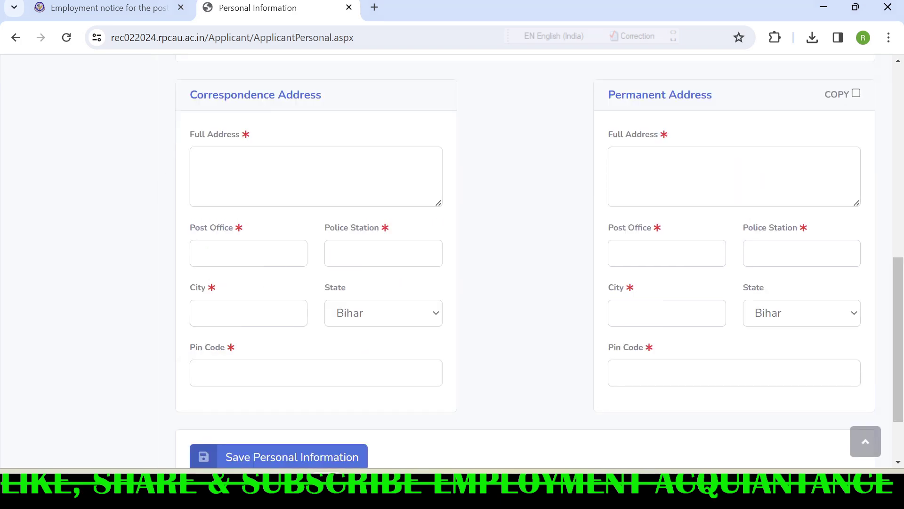
left_click_drag(190, 95, 324, 97)
left_click(601, 100)
left_click_drag(609, 95, 719, 95)
left_click_drag(190, 95, 333, 108)
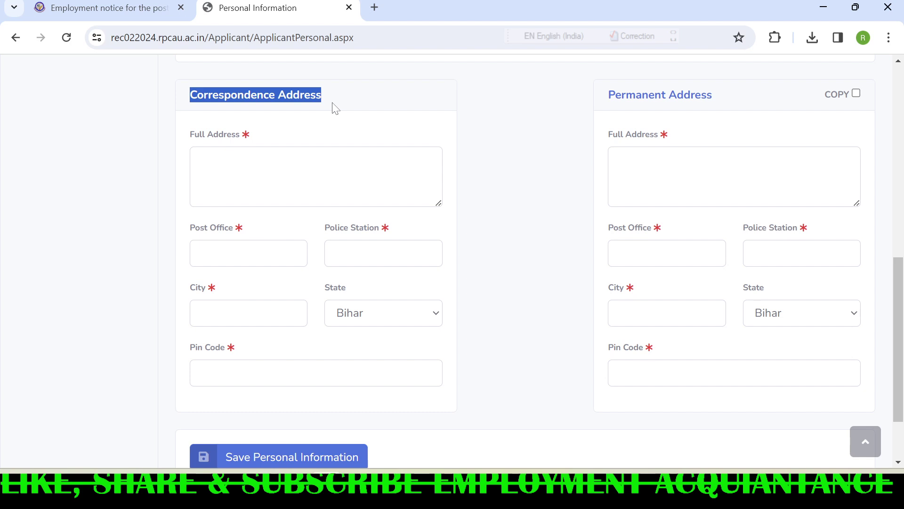
left_click(608, 98)
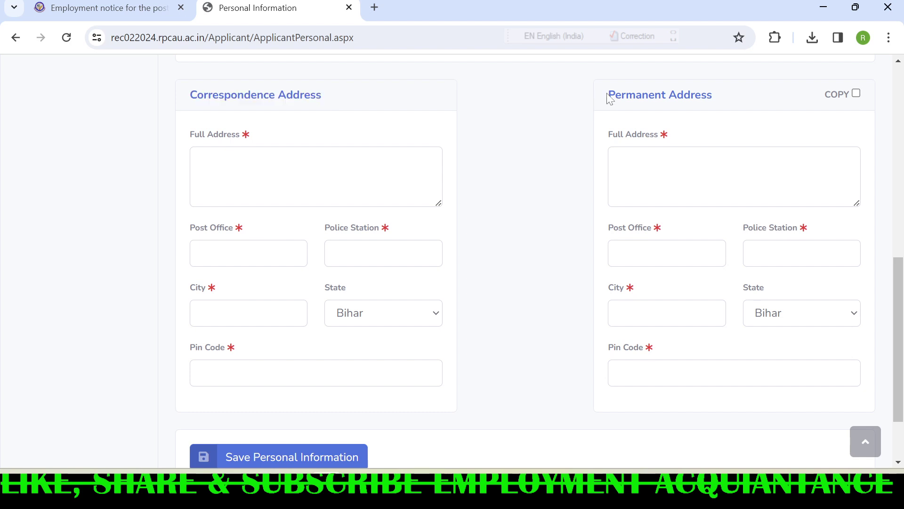
left_click_drag(608, 99, 724, 97)
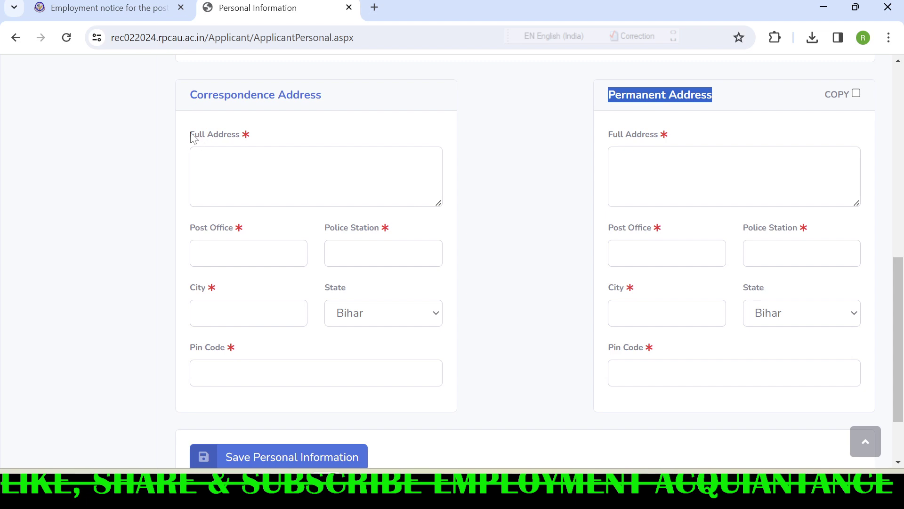
left_click_drag(190, 134, 248, 141)
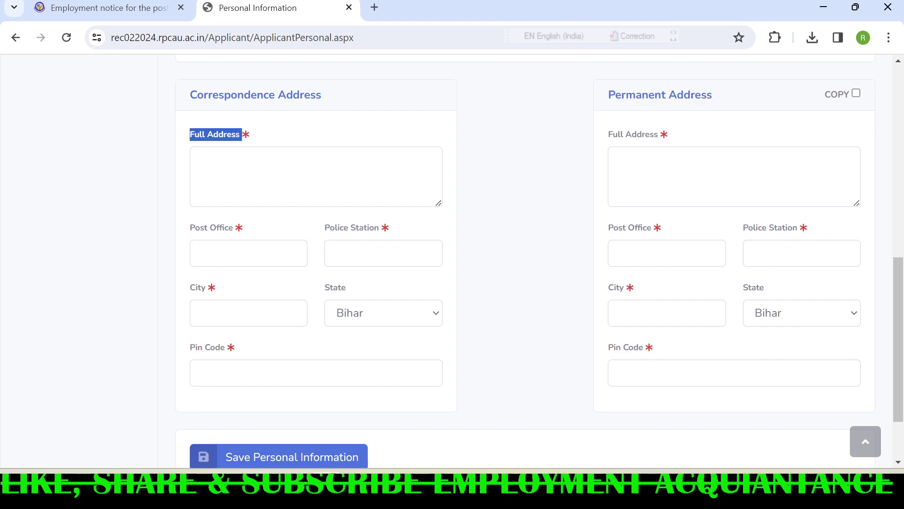
left_click_drag(190, 228, 239, 236)
left_click_drag(325, 228, 389, 232)
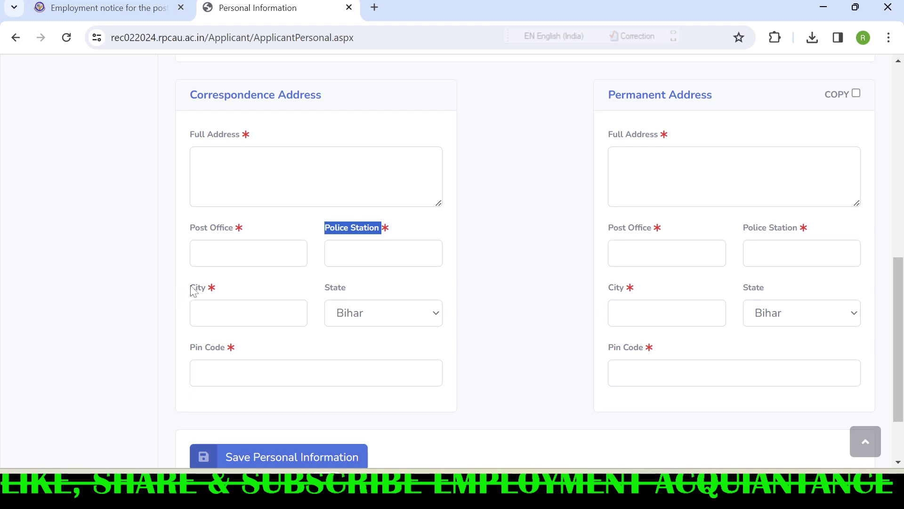
left_click_drag(190, 288, 223, 288)
left_click_drag(327, 287, 350, 291)
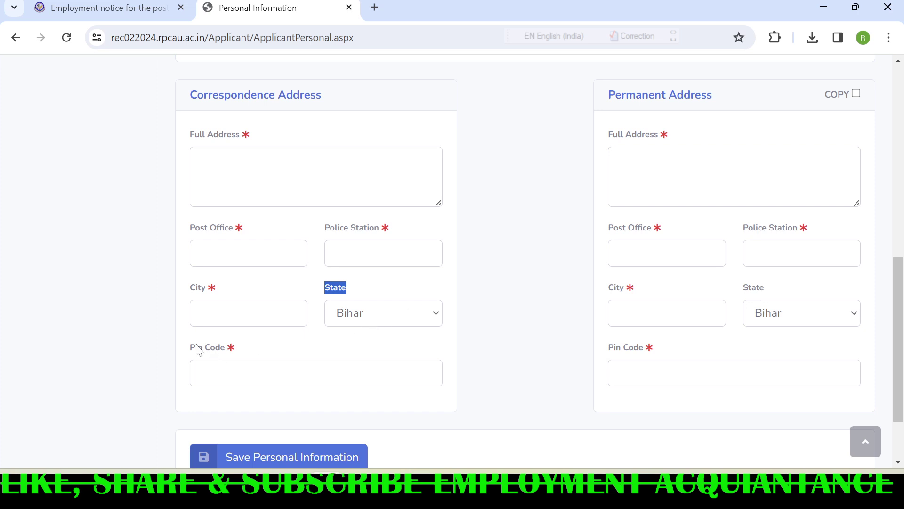
left_click_drag(191, 347, 256, 351)
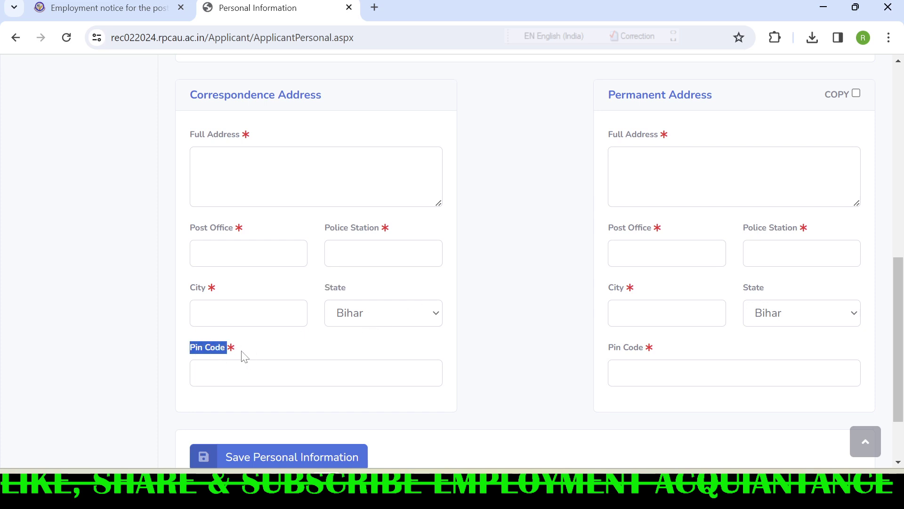
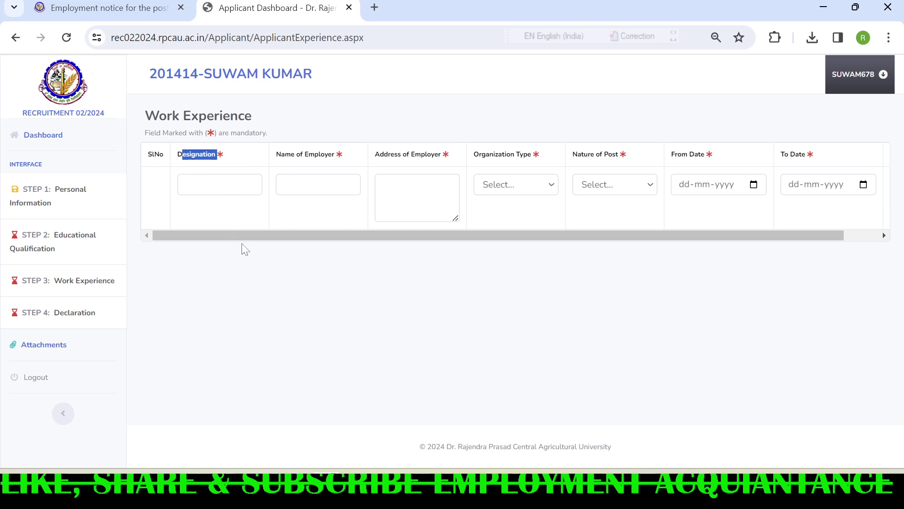
Step: Examine the Work Experience entry fields, including the options for organization type and nature of post and the saving option
left_click_drag(243, 240, 228, 254)
left_click_drag(177, 157, 233, 168)
left_click_drag(276, 158, 549, 164)
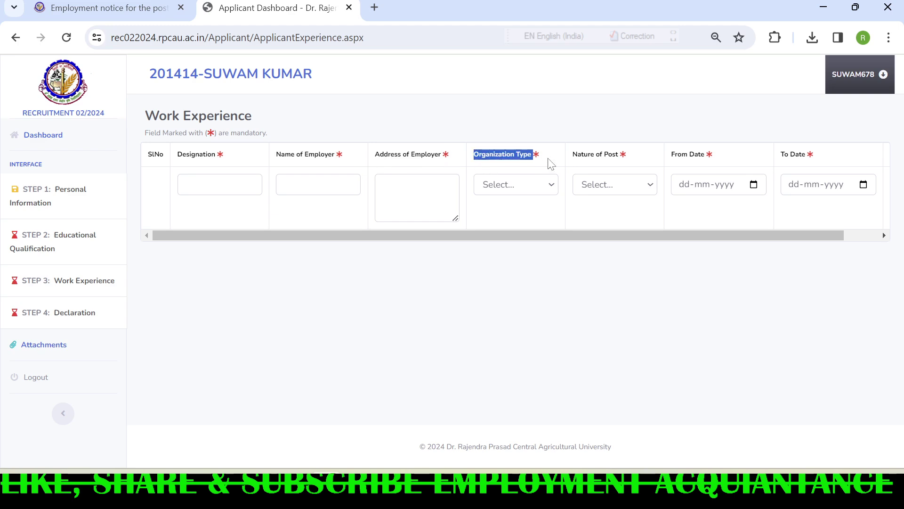
left_click(537, 188)
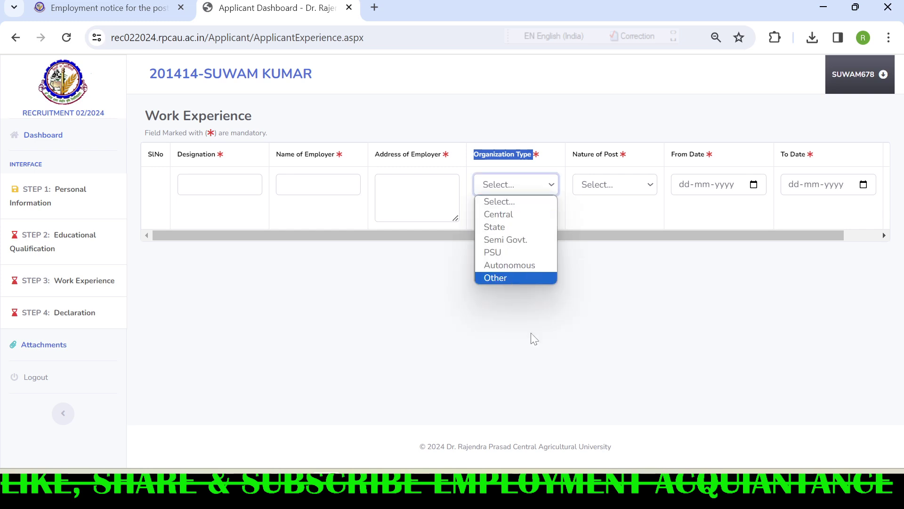
left_click(543, 313)
left_click(620, 184)
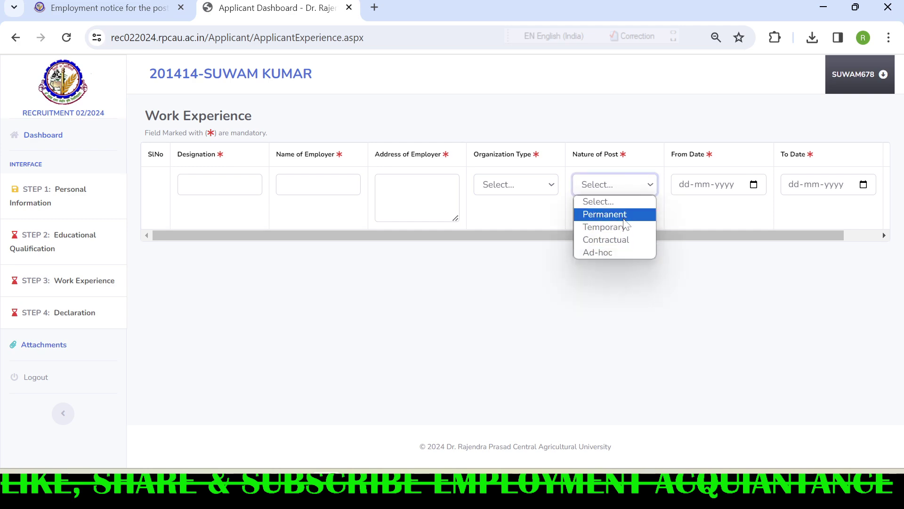
left_click(628, 289)
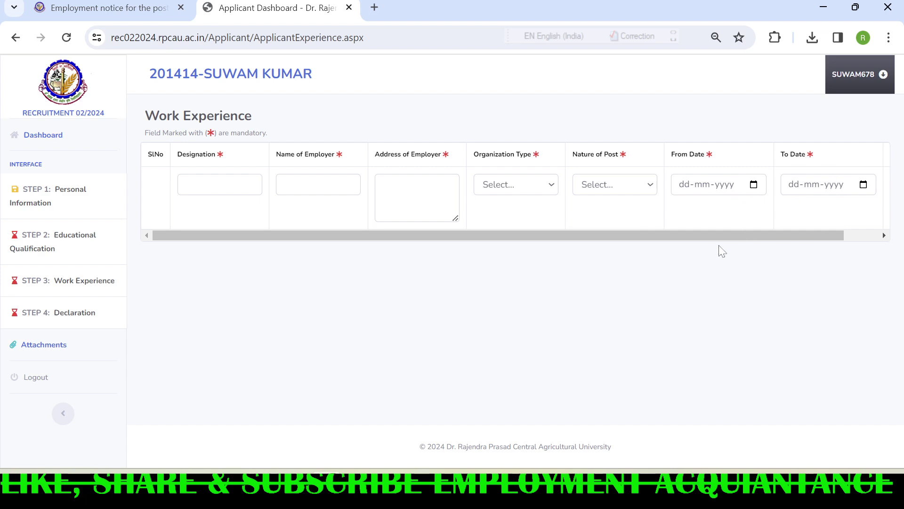
scroll(717, 233, "right", 1)
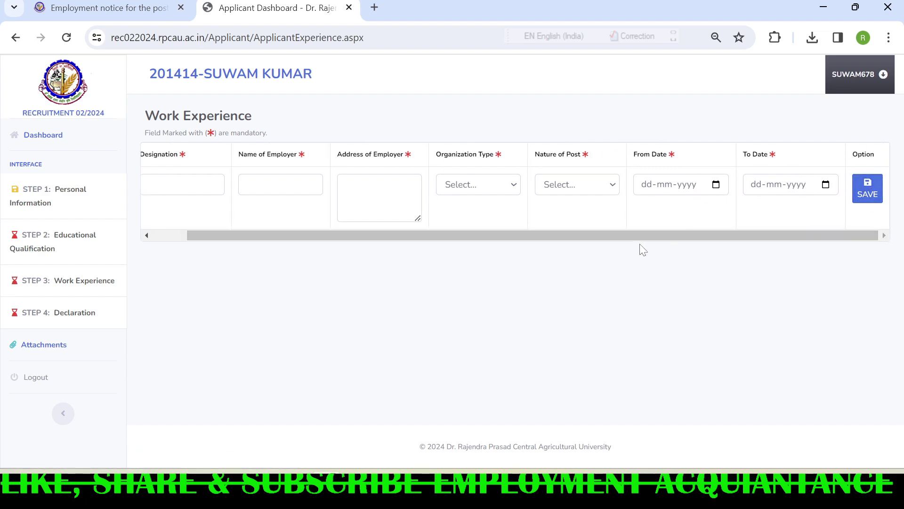
scroll(628, 235, "left", 1)
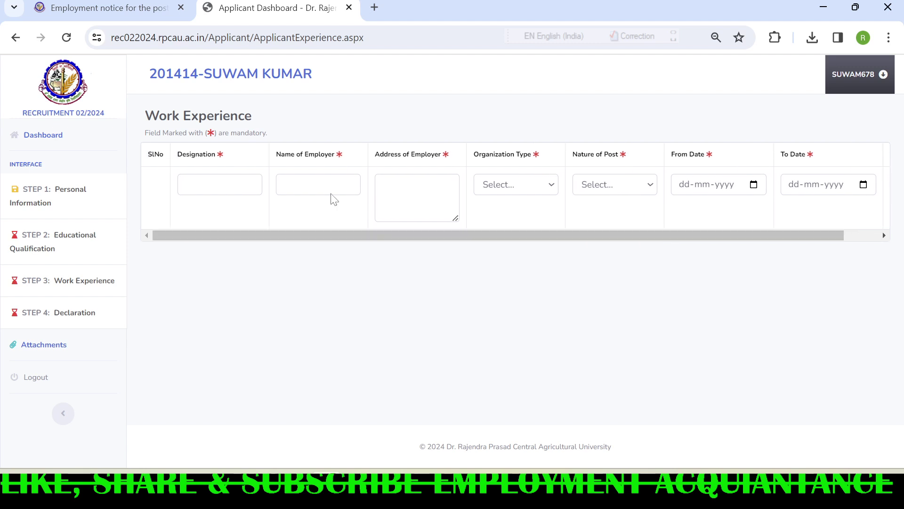
Step: Open the Declaration step and answer NO to the questions on study punishment, service punishment or conviction, medical unfitness or dismissal, and pending court cases
left_click(61, 318)
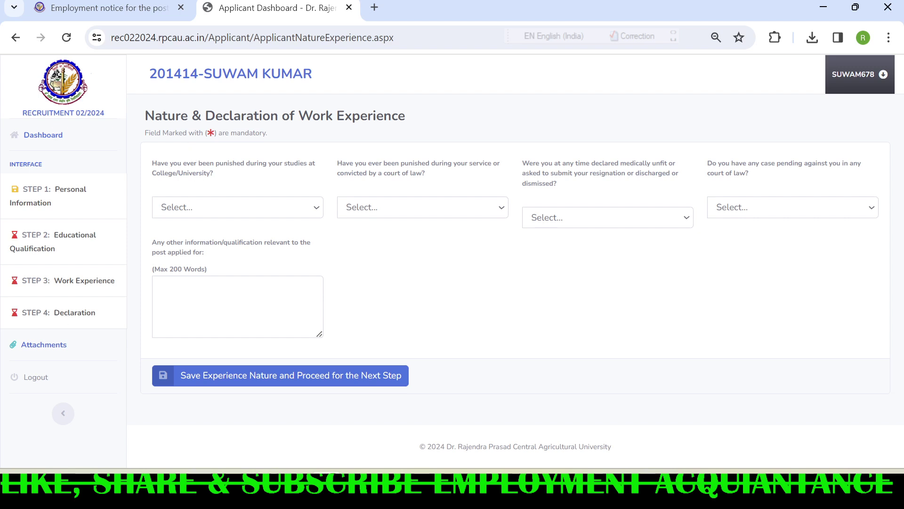
left_click_drag(144, 115, 426, 101)
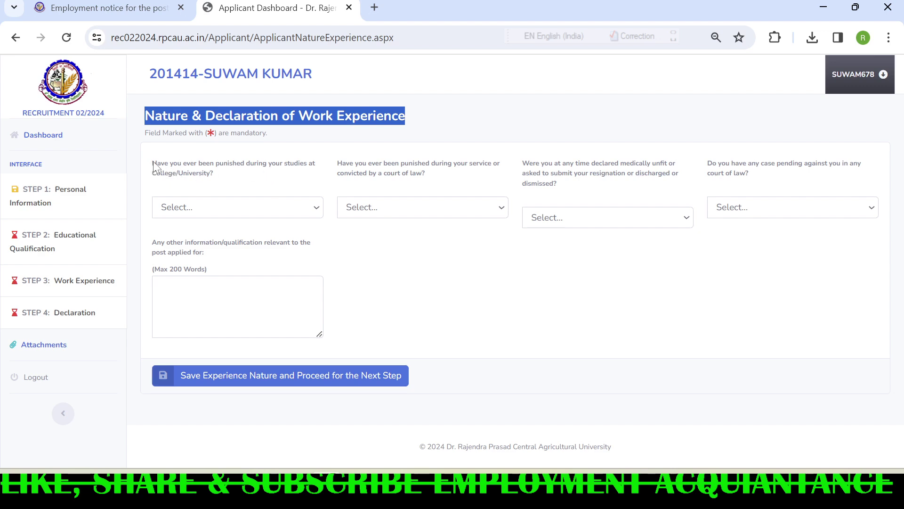
left_click_drag(153, 163, 232, 175)
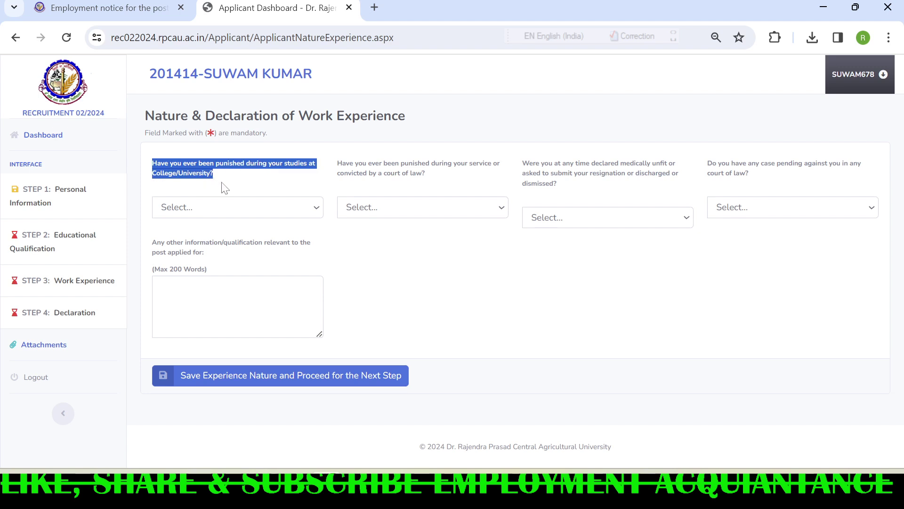
left_click(239, 206)
left_click(222, 250)
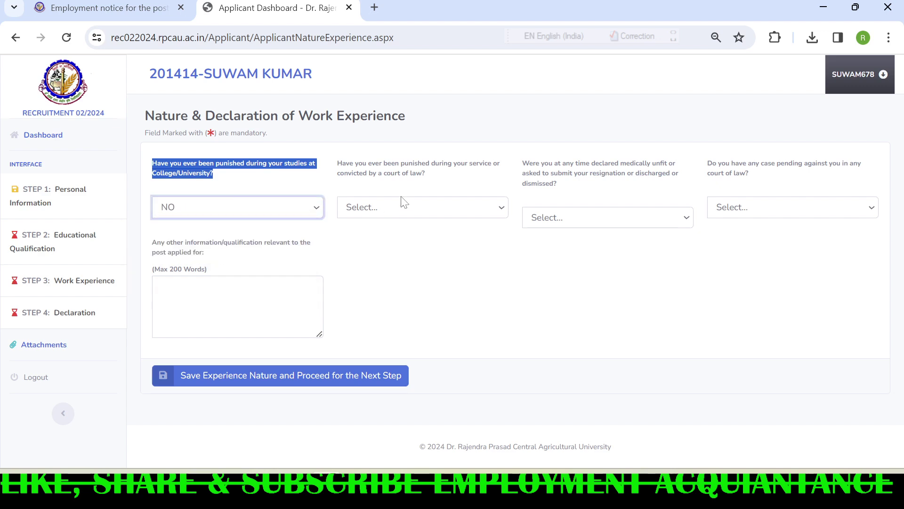
left_click(428, 211)
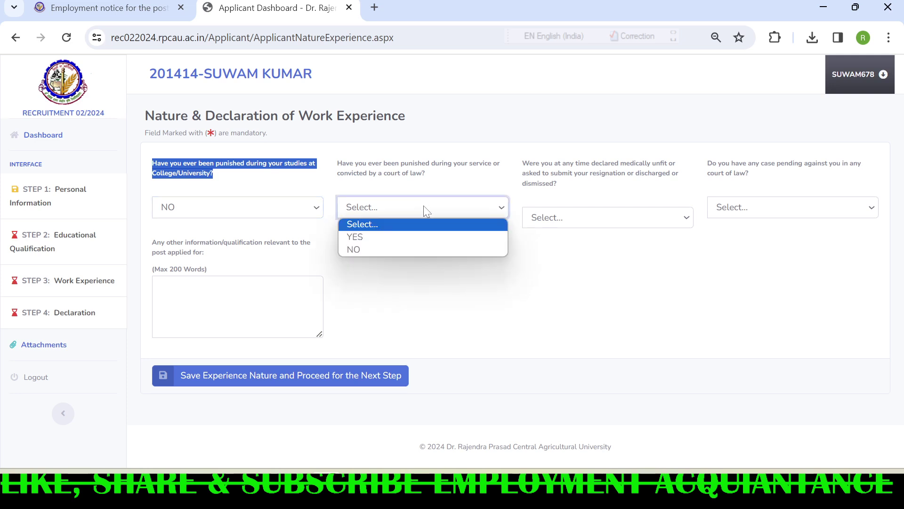
left_click(402, 246)
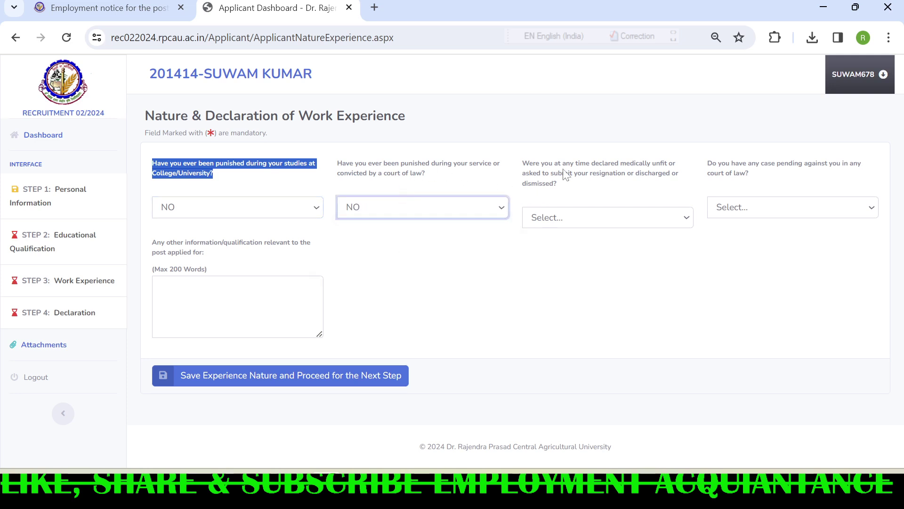
left_click(603, 220)
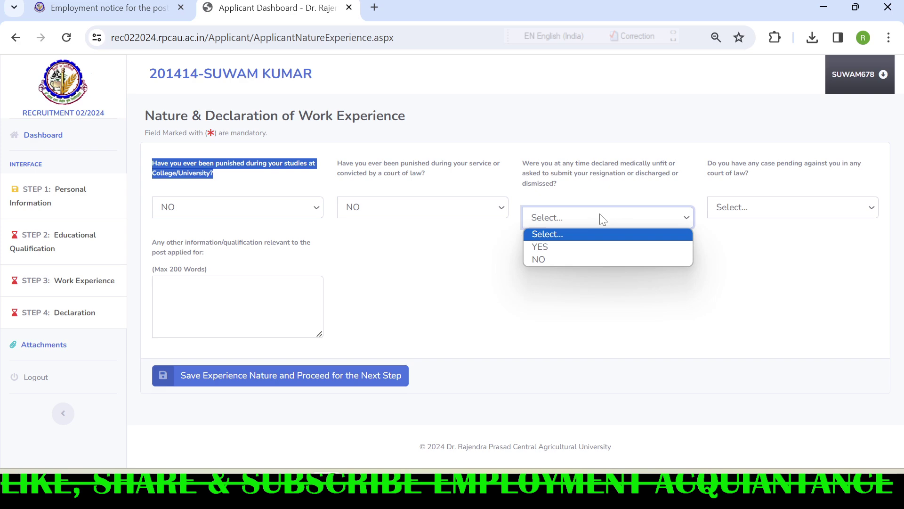
left_click(575, 258)
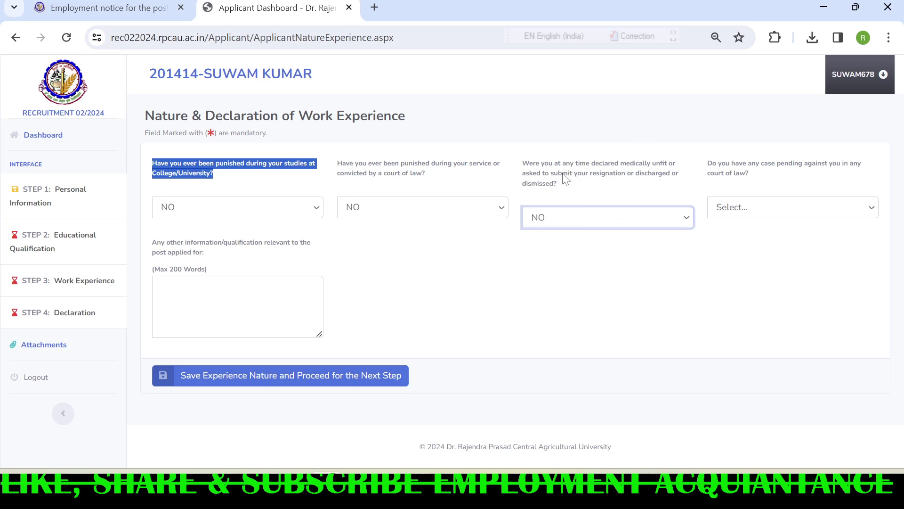
left_click(767, 212)
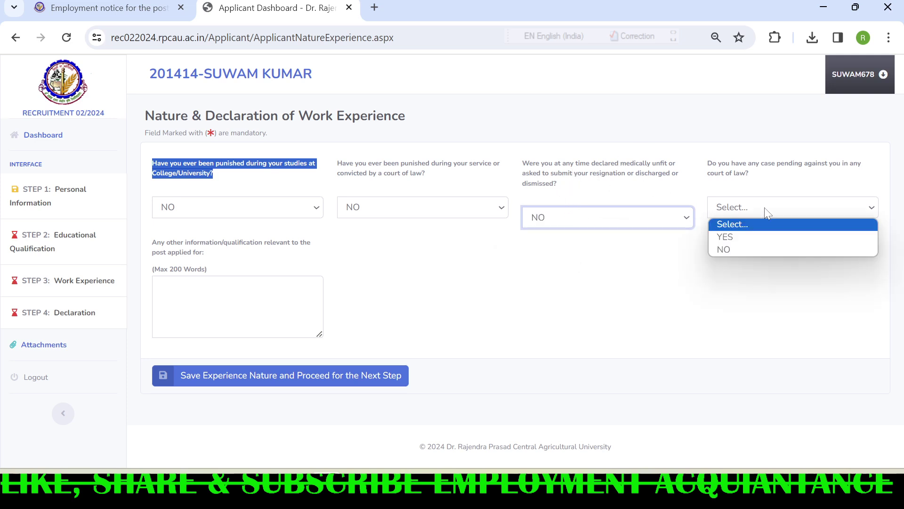
left_click(760, 248)
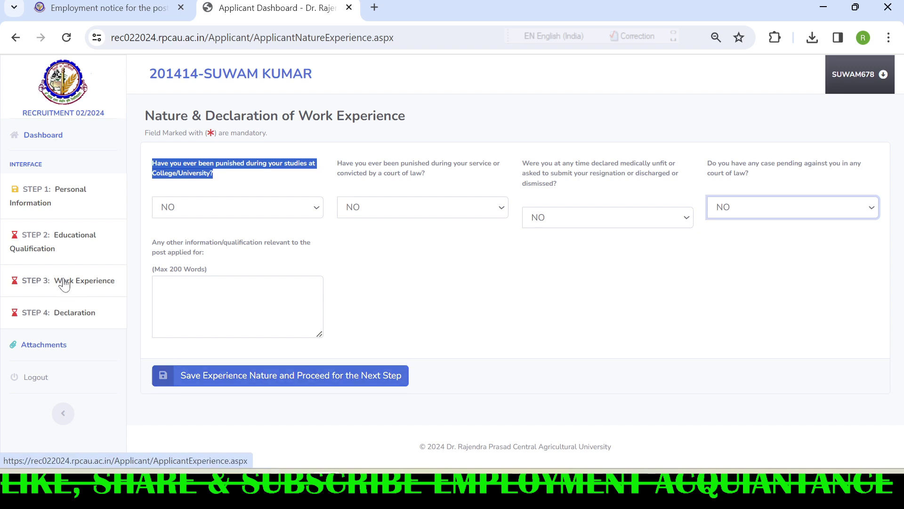
left_click_drag(142, 115, 439, 113)
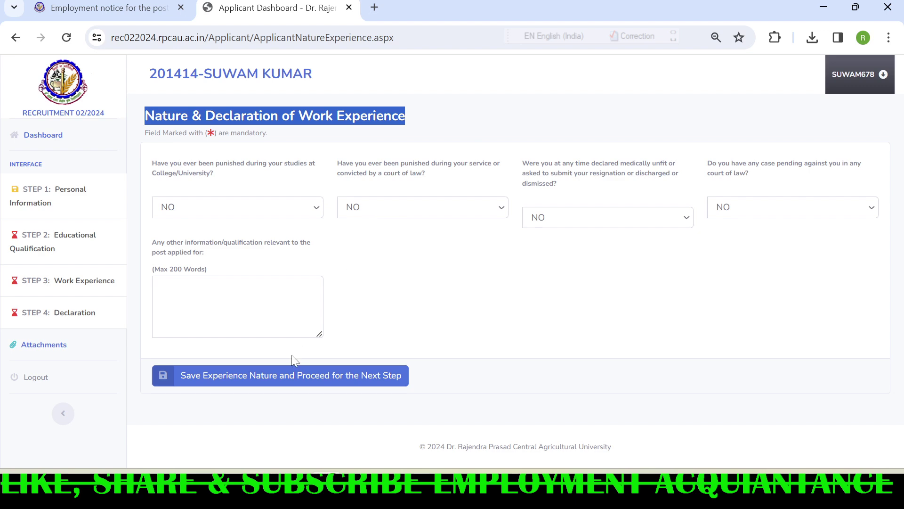
Step: Open the Attachments page and examine the applicant photo and signature upload sections and their accepted file formats
left_click(45, 348)
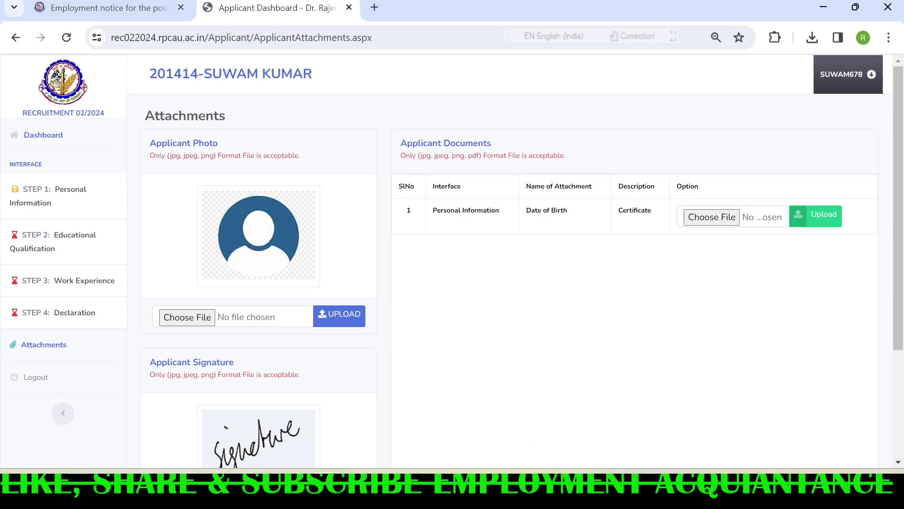
double_click(247, 122)
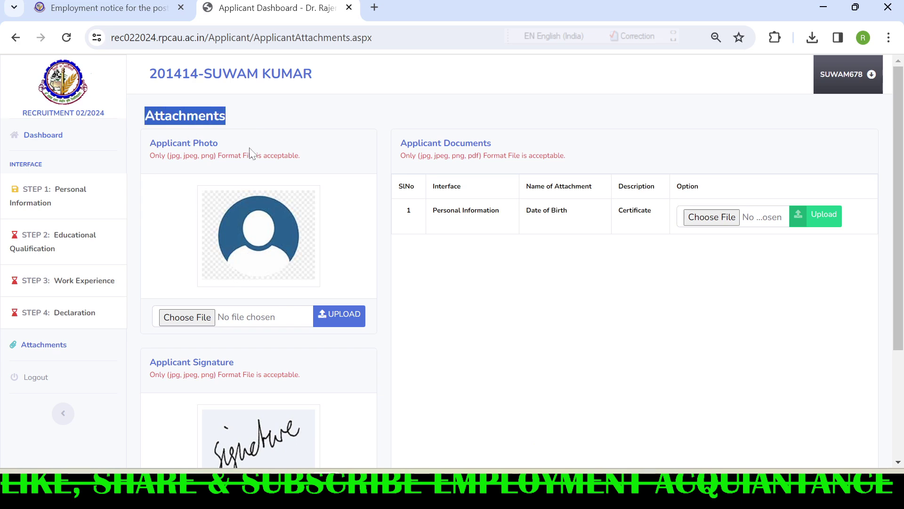
scroll(188, 128, "down", 3)
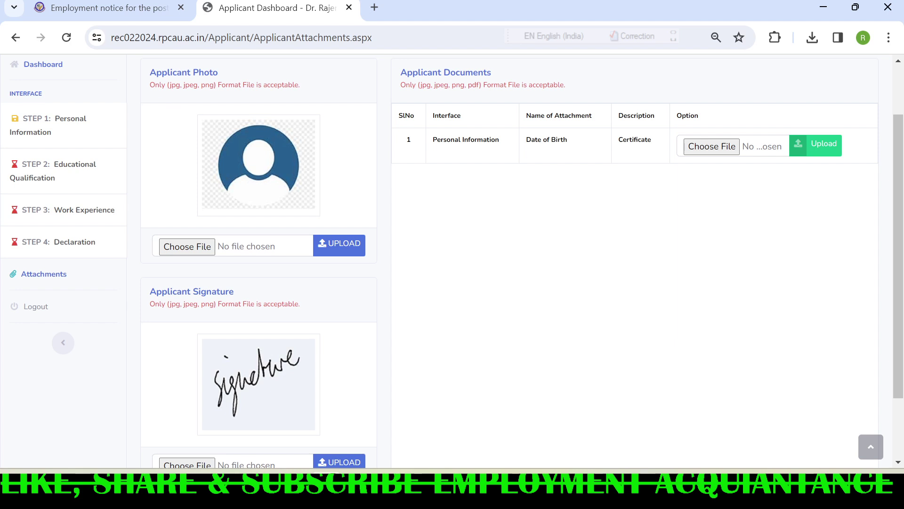
scroll(222, 153, "up", 2)
scroll(394, 219, "down", 3)
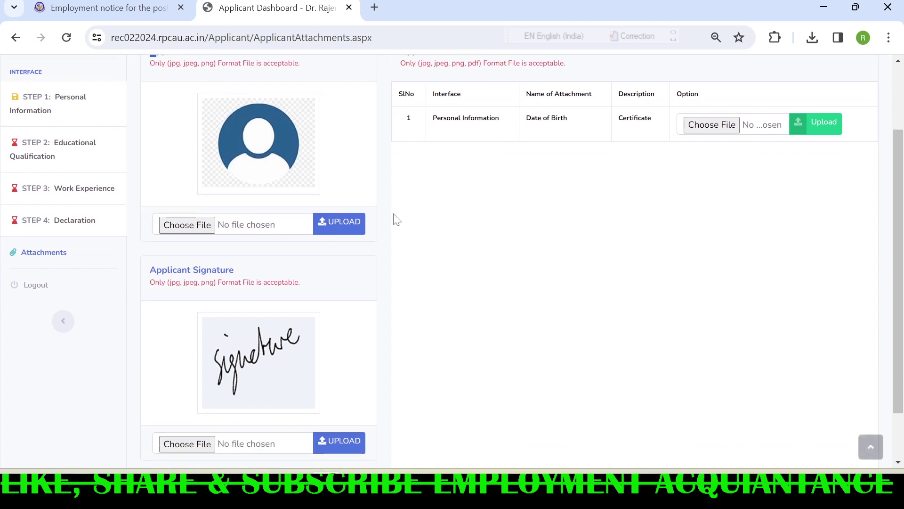
scroll(280, 123, "up", 3)
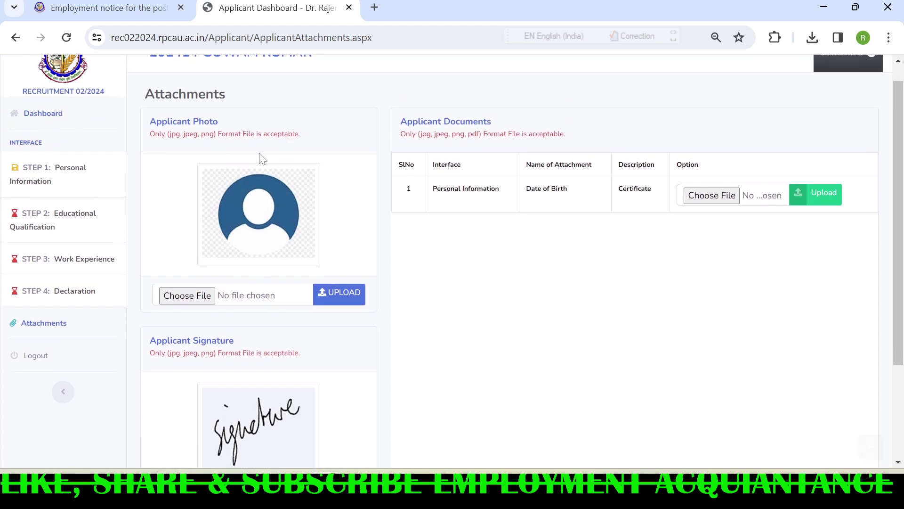
scroll(262, 156, "down", 3)
scroll(222, 268, "down", 2)
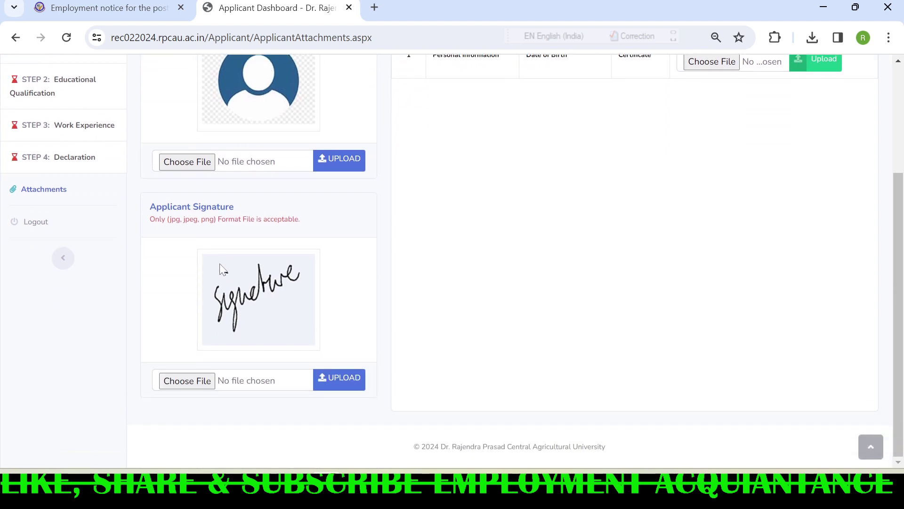
scroll(368, 293, "up", 5)
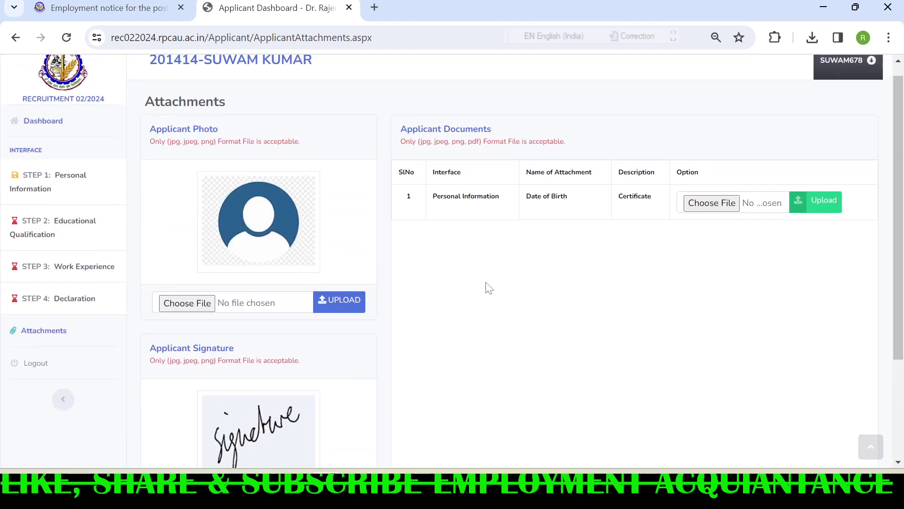
Step: Examine the Applicant Documents entry for the date of birth certificate and recheck the photo and signature sections
left_click_drag(399, 129, 505, 133)
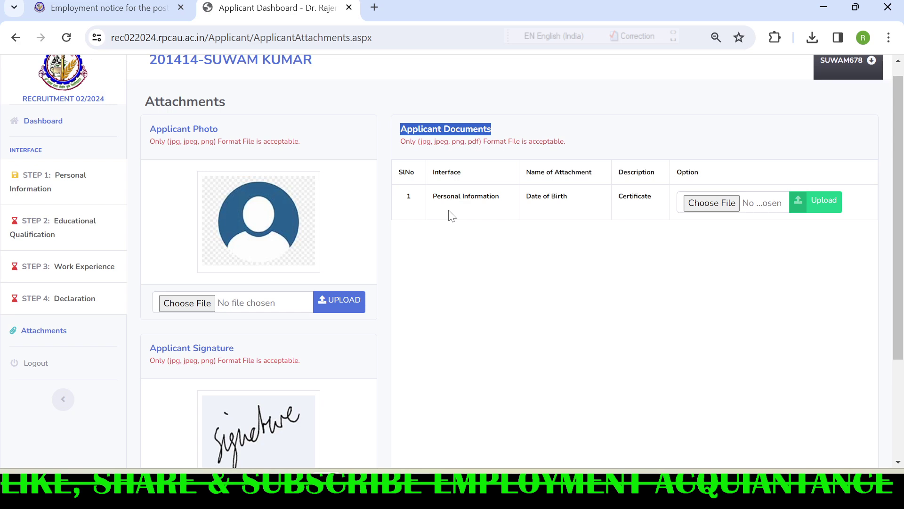
left_click_drag(432, 196, 618, 212)
left_click(446, 243)
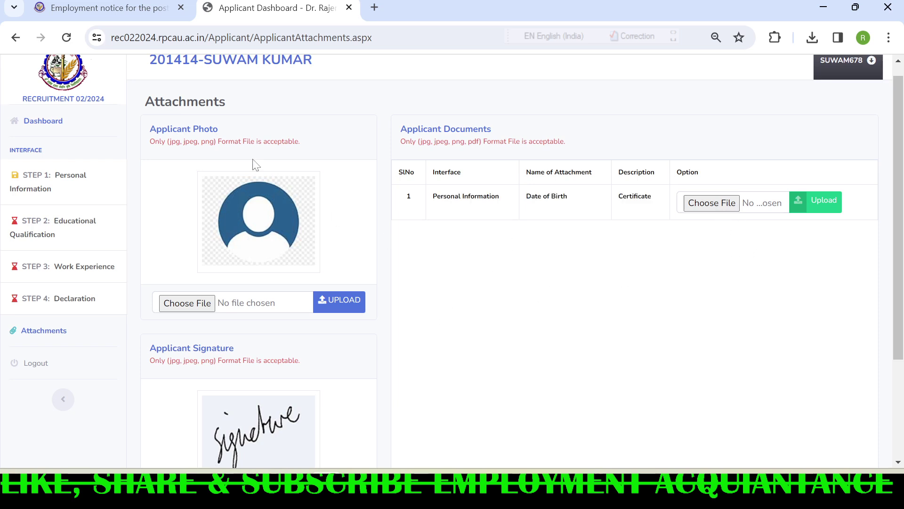
left_click_drag(150, 129, 214, 129)
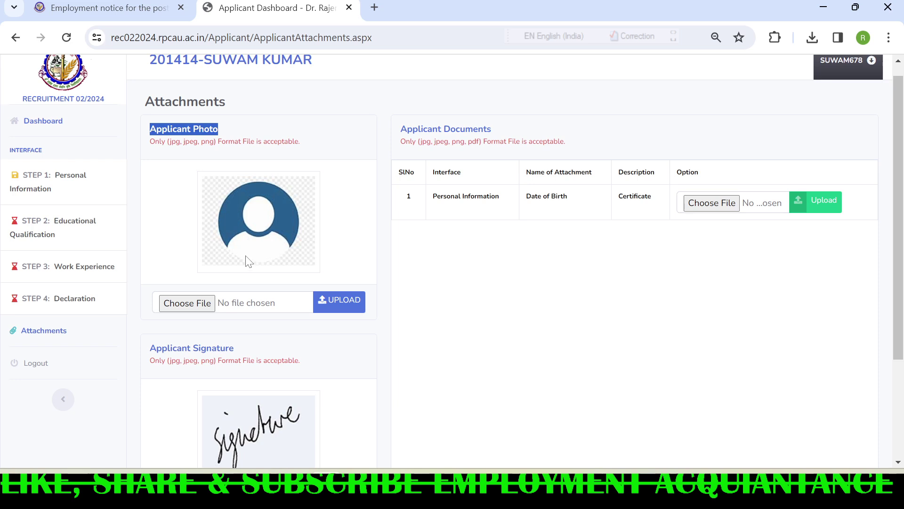
scroll(697, 240, "down", 3)
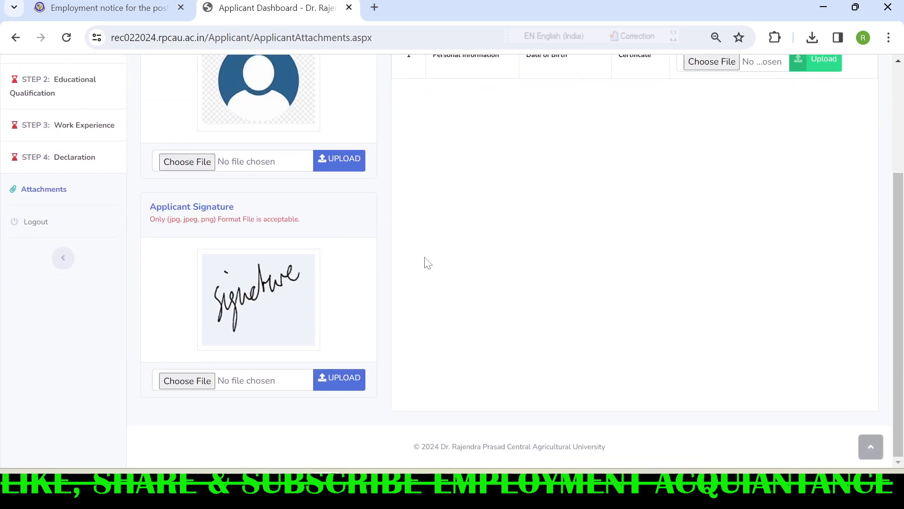
scroll(406, 266, "up", 3)
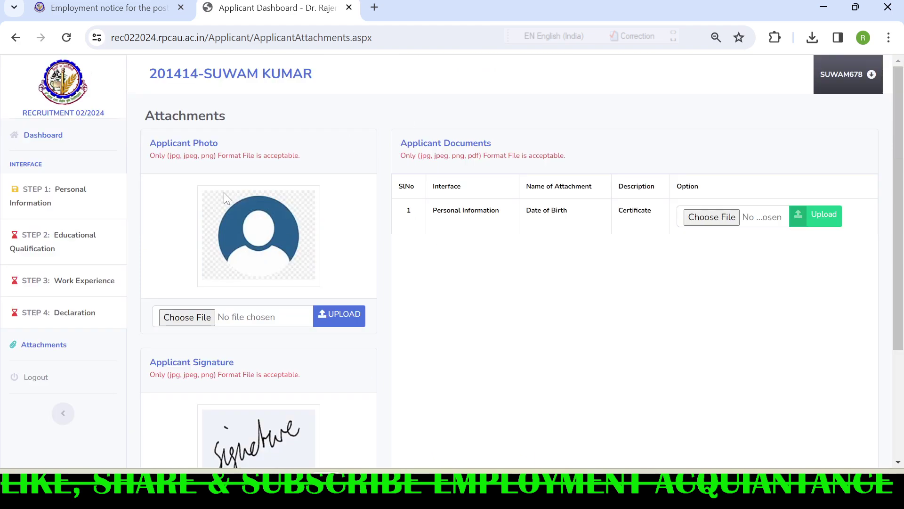
Step: Open the application form review from the dashboard and read through to the fee details and the final declaration
left_click(42, 137)
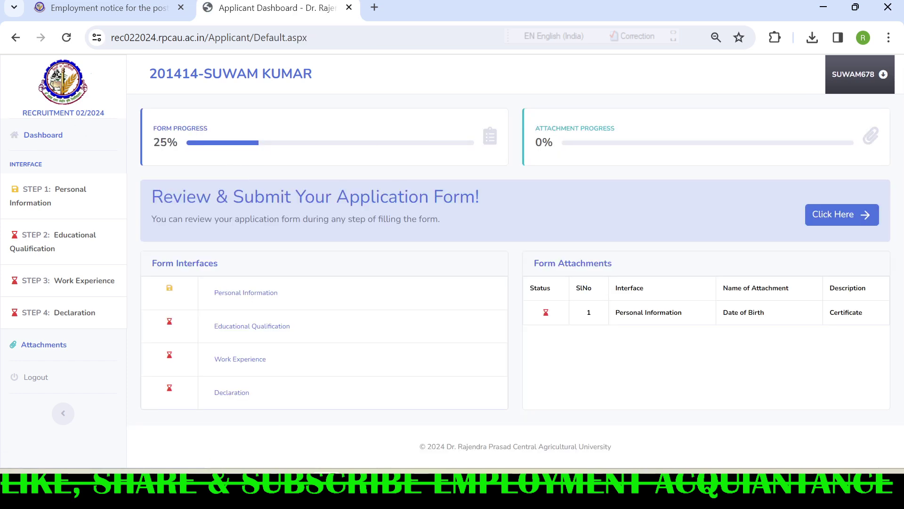
left_click_drag(152, 197, 494, 205)
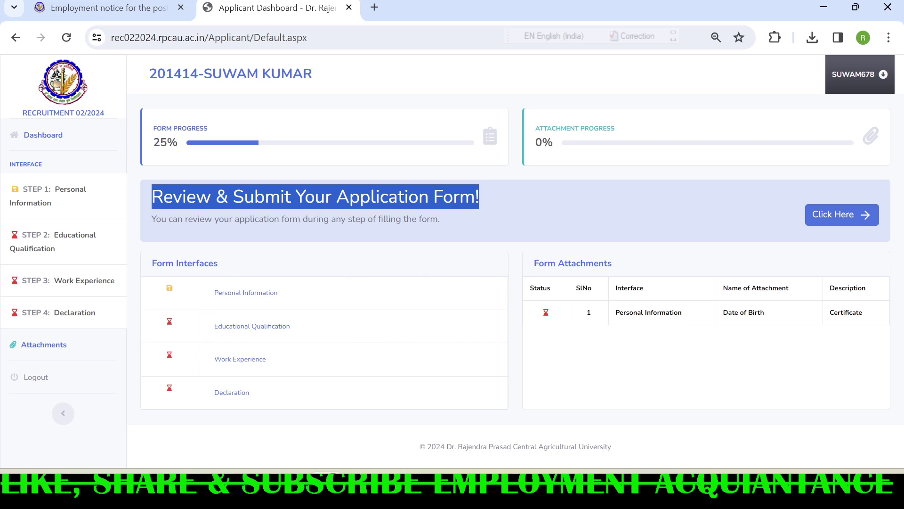
left_click(845, 217)
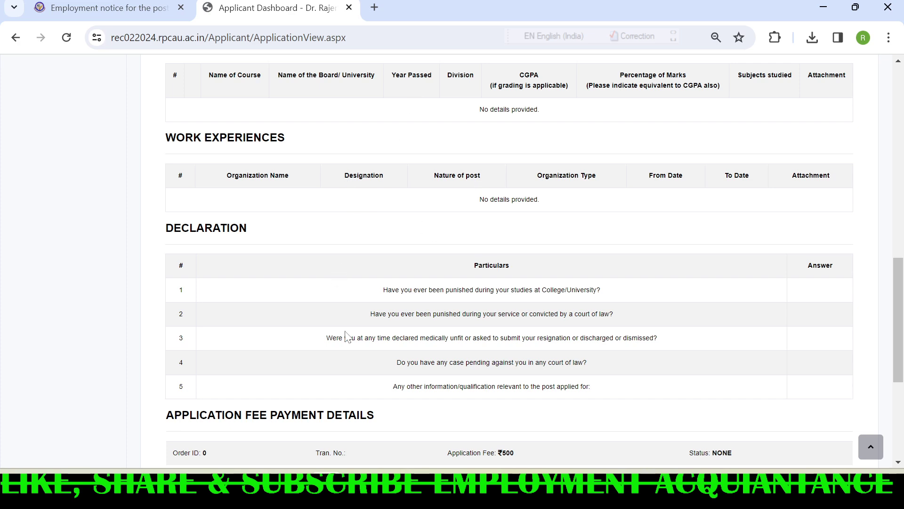
scroll(419, 273, "down", 5)
scroll(330, 240, "down", 1)
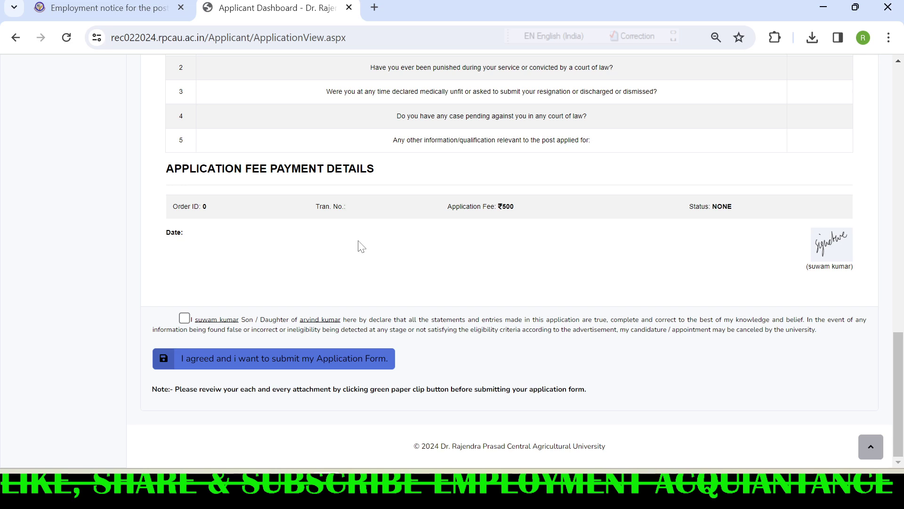
Step: Agree to the final declaration statement, submit the application form and confirm the submission
left_click(185, 319)
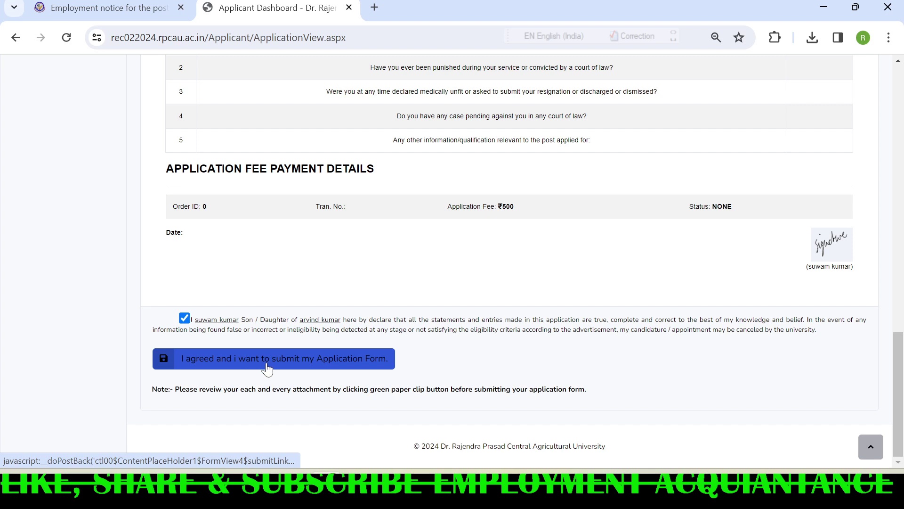
left_click(307, 363)
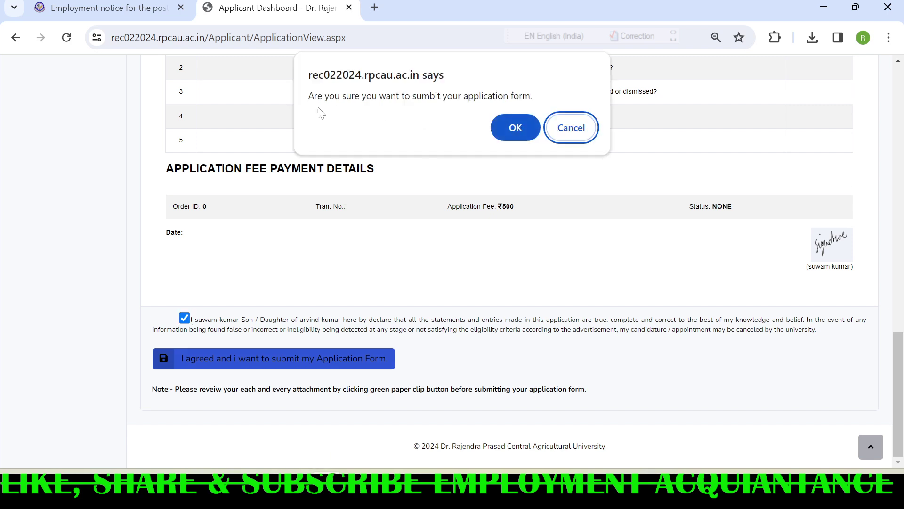
left_click_drag(380, 96, 532, 96)
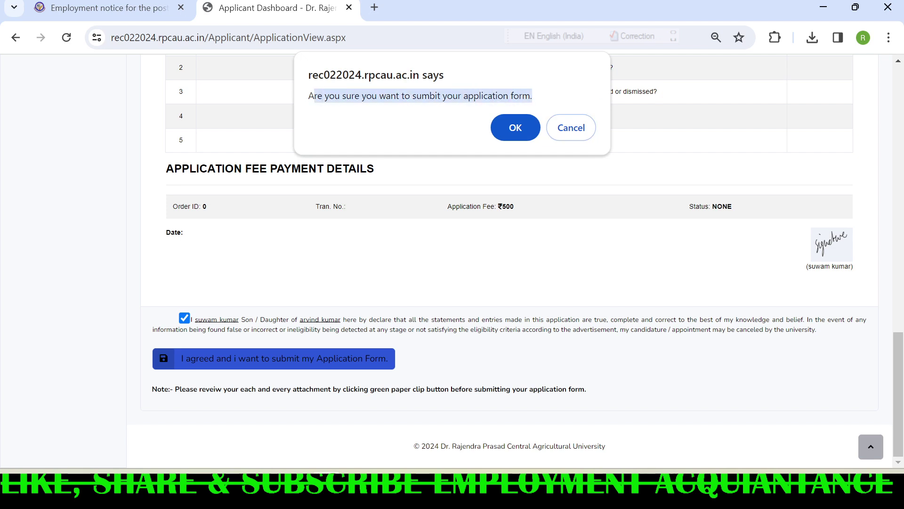
left_click(519, 128)
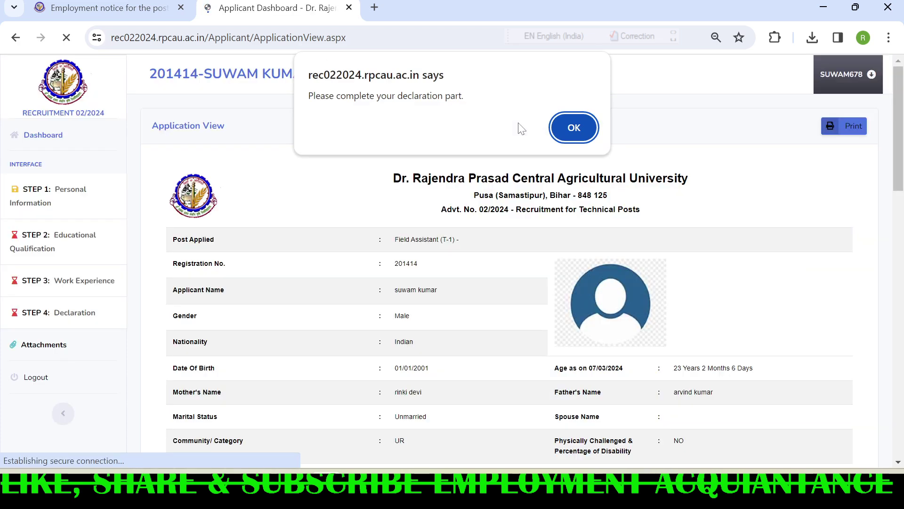
left_click(573, 128)
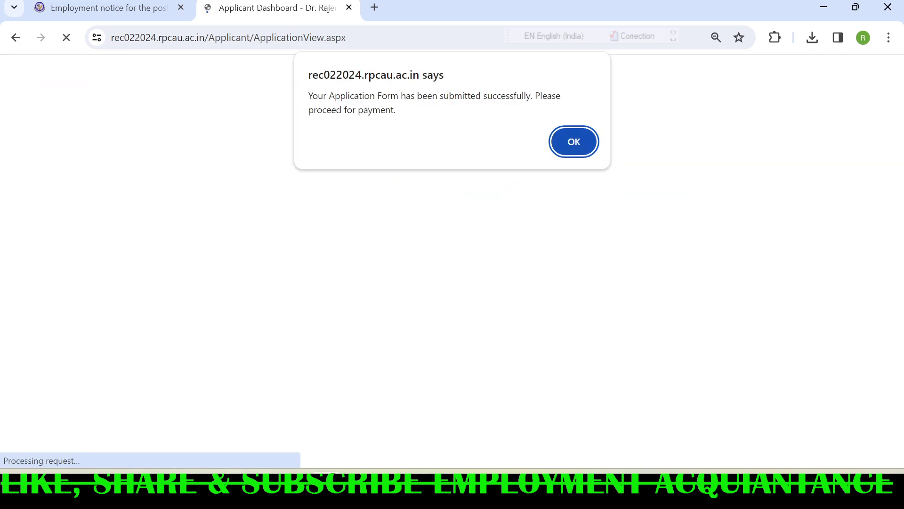
left_click_drag(309, 96, 397, 110)
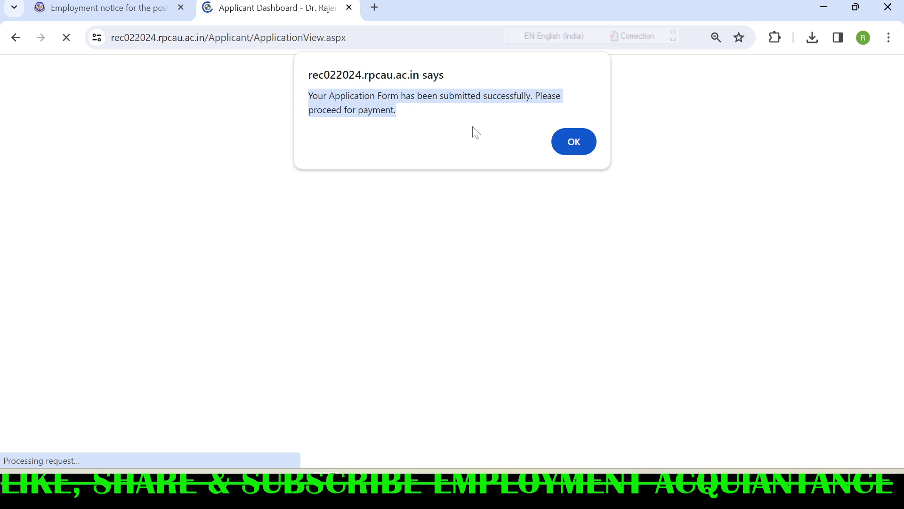
key("Return")
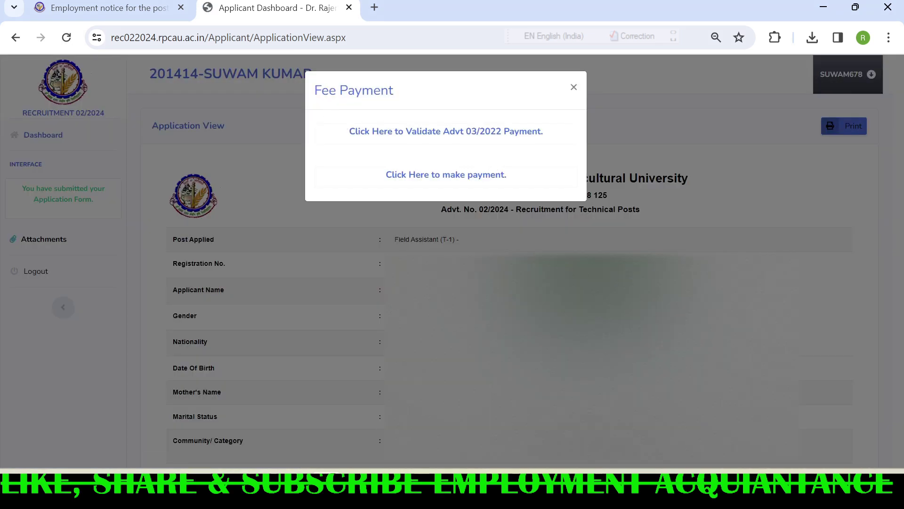
Step: Start the application fee payment and choose UPI with PhonePe as the payment method
triple_click(403, 97)
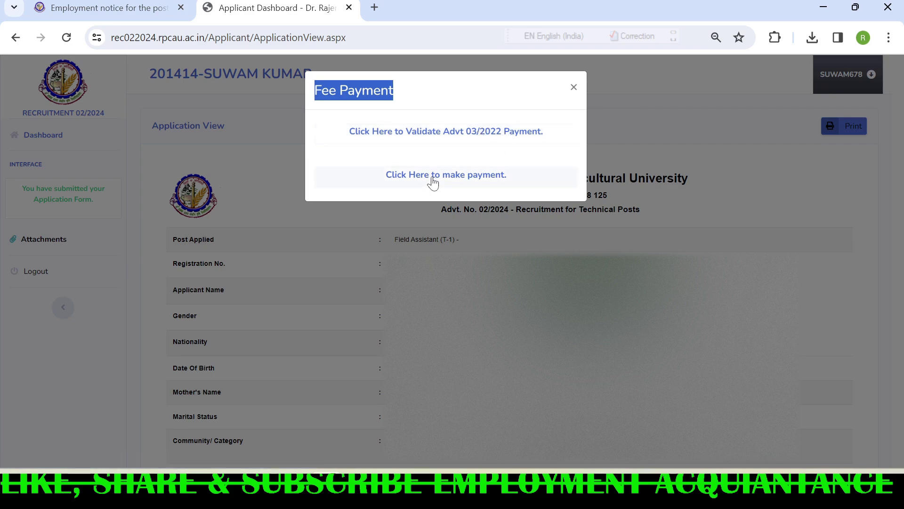
left_click(472, 181)
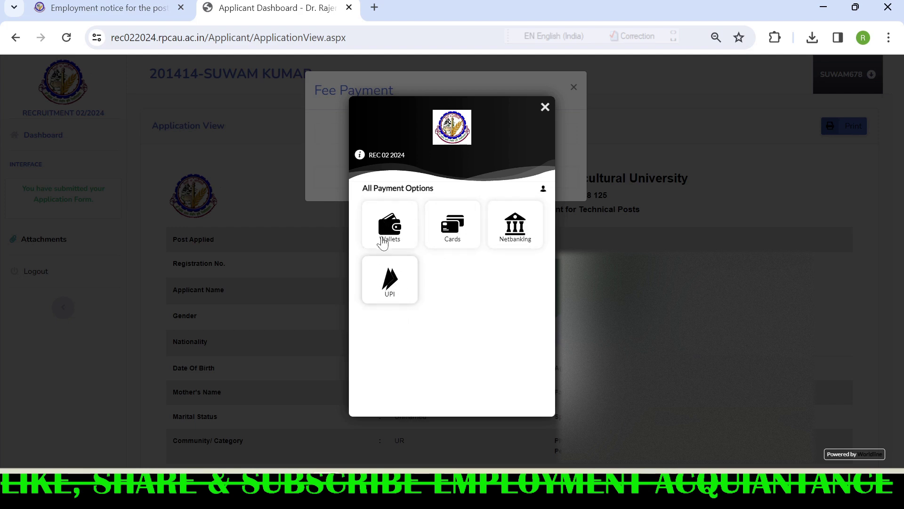
left_click(396, 284)
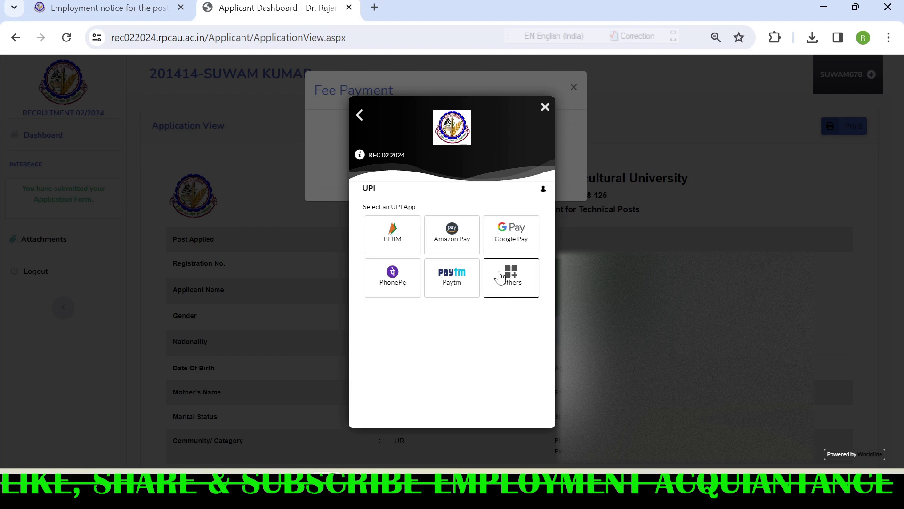
left_click(392, 277)
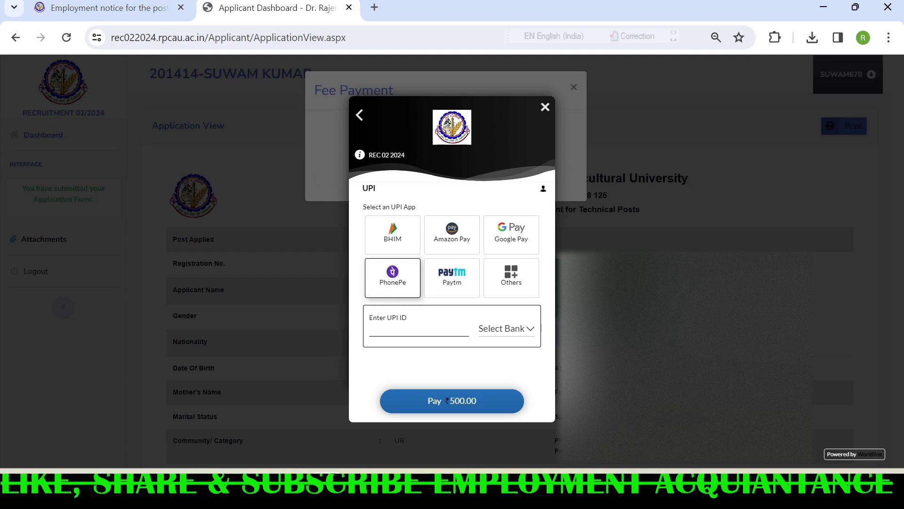
left_click_drag(374, 325, 525, 329)
left_click(496, 334)
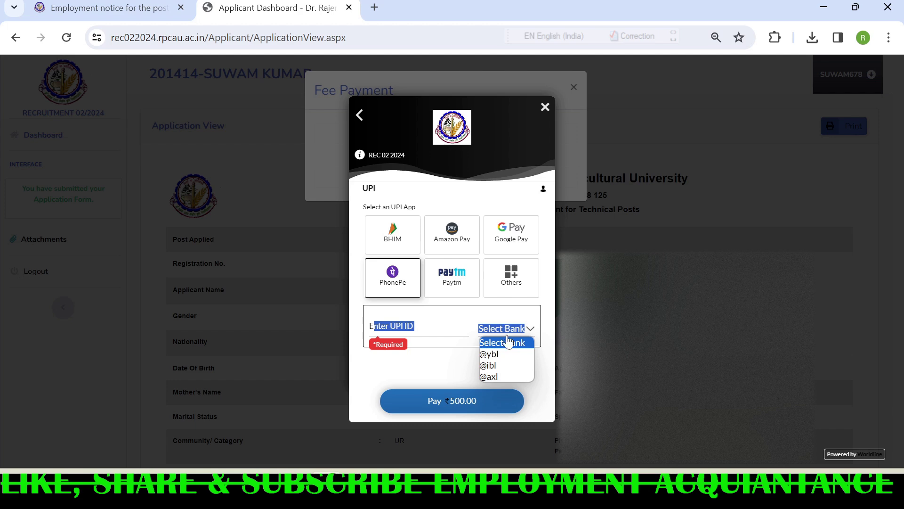
left_click(506, 355)
left_click(434, 373)
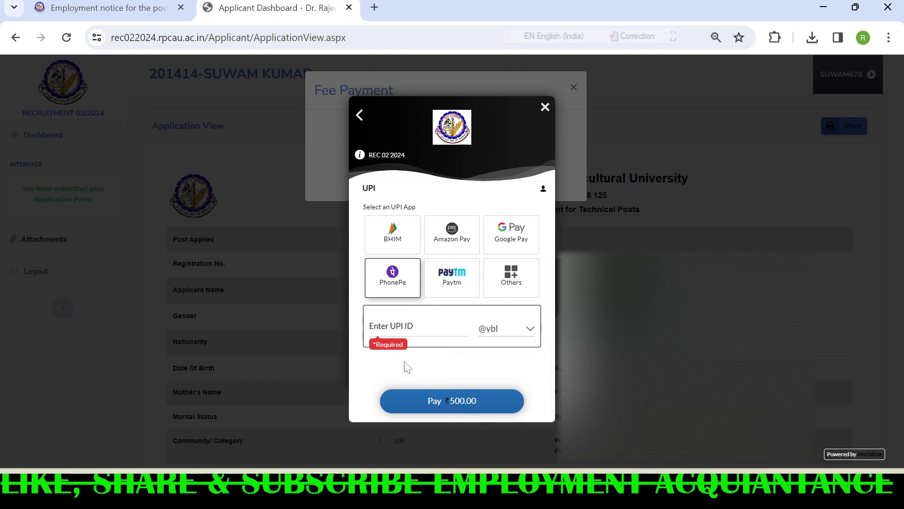